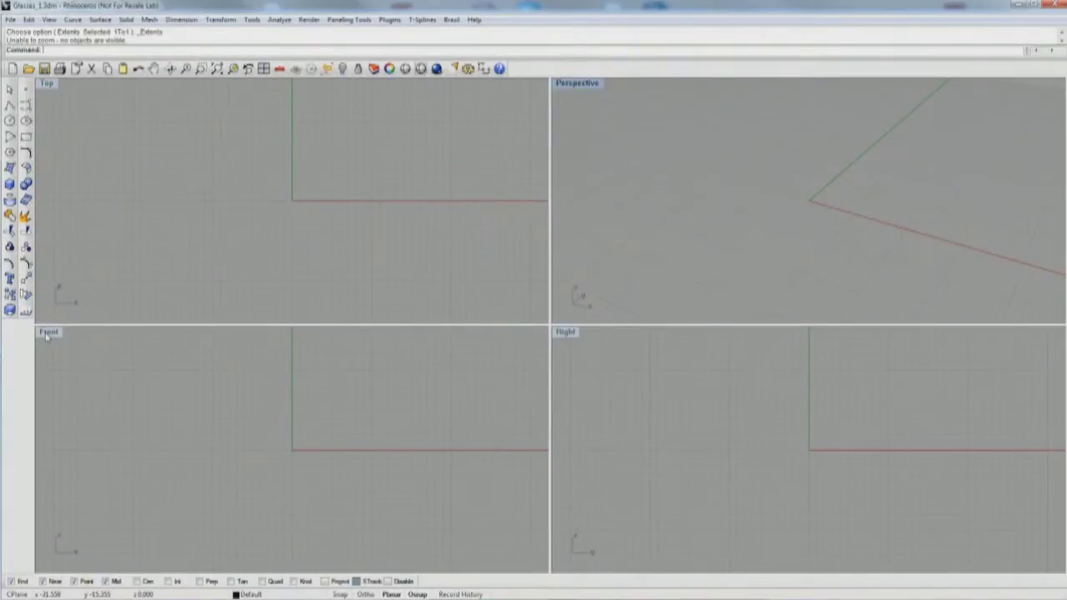
# Start a control-point curve at origin 0 and shape the glass foot and flat base.
pyautogui.moveTo(598, 319); pyautogui.dragTo(607, 394, button='right')
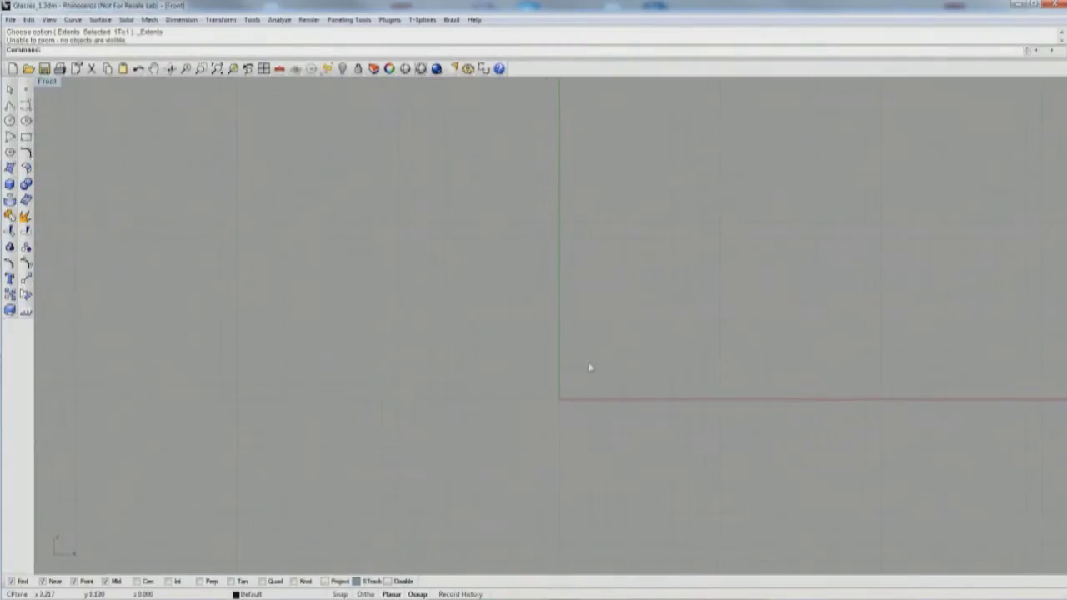
pyautogui.click(24, 106)
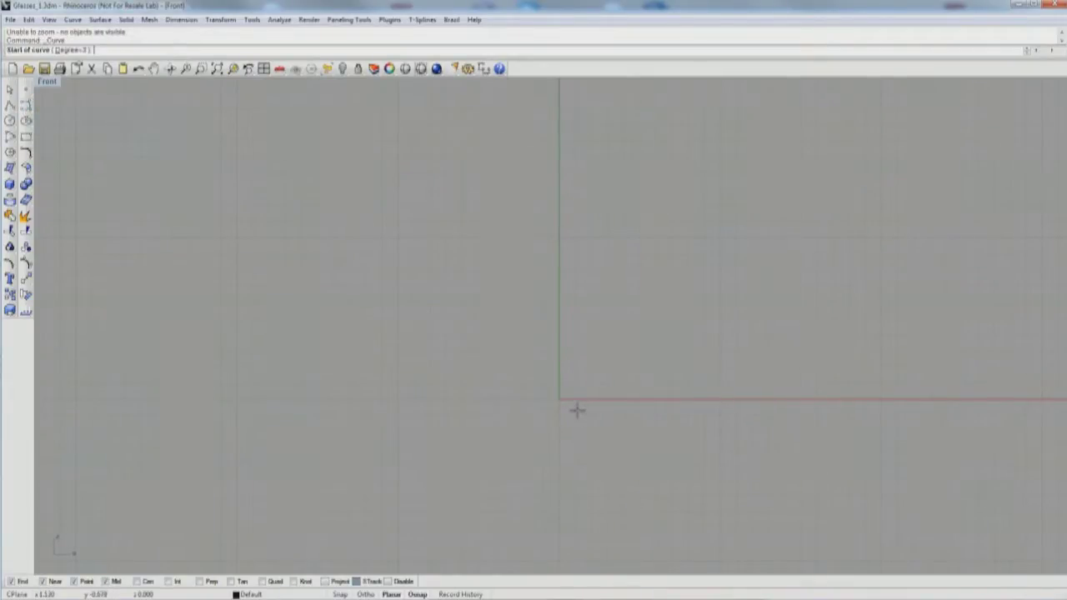
pyautogui.write('0')
pyautogui.press('Return')
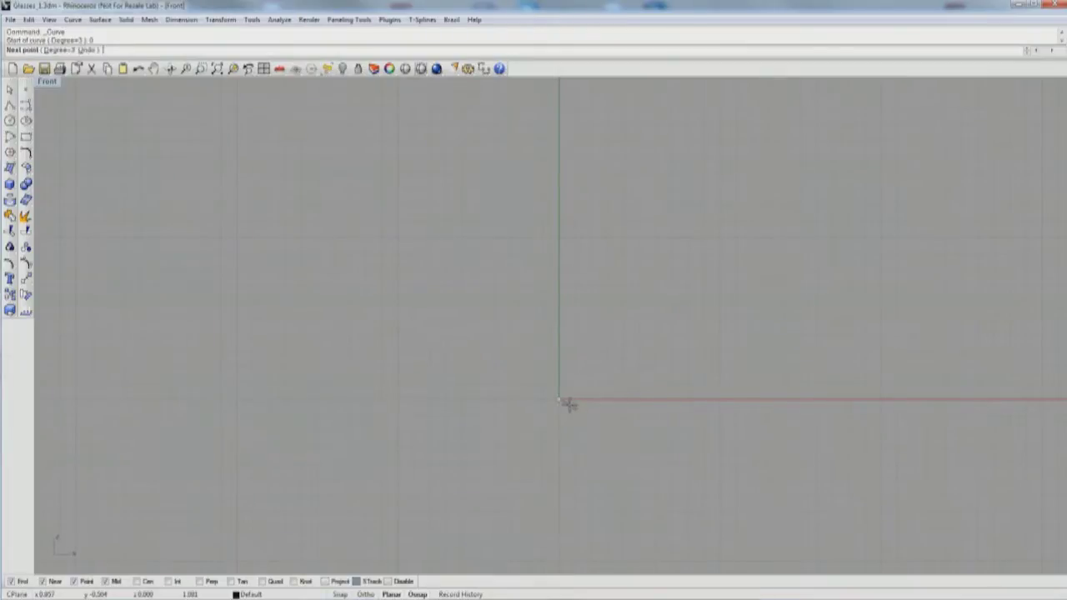
pyautogui.click(453, 399)
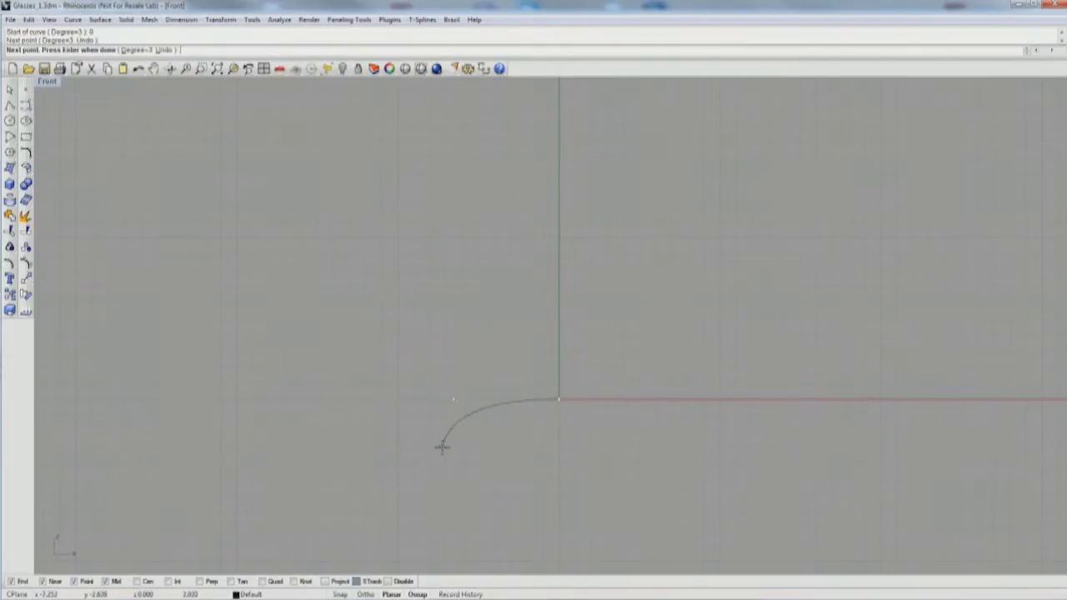
pyautogui.click(442, 448)
pyautogui.click(402, 501)
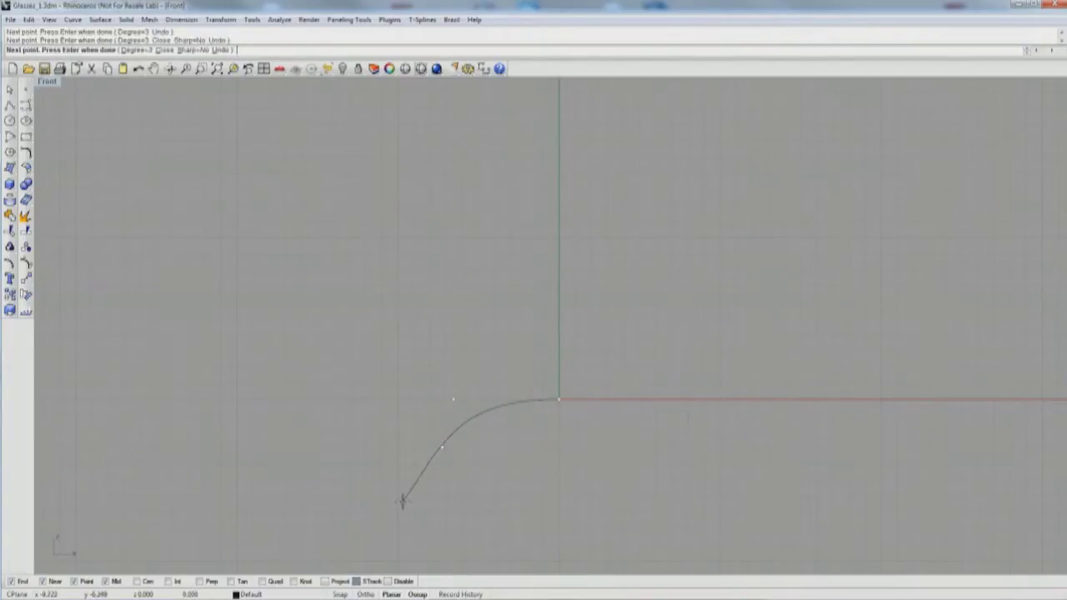
pyautogui.click(380, 501)
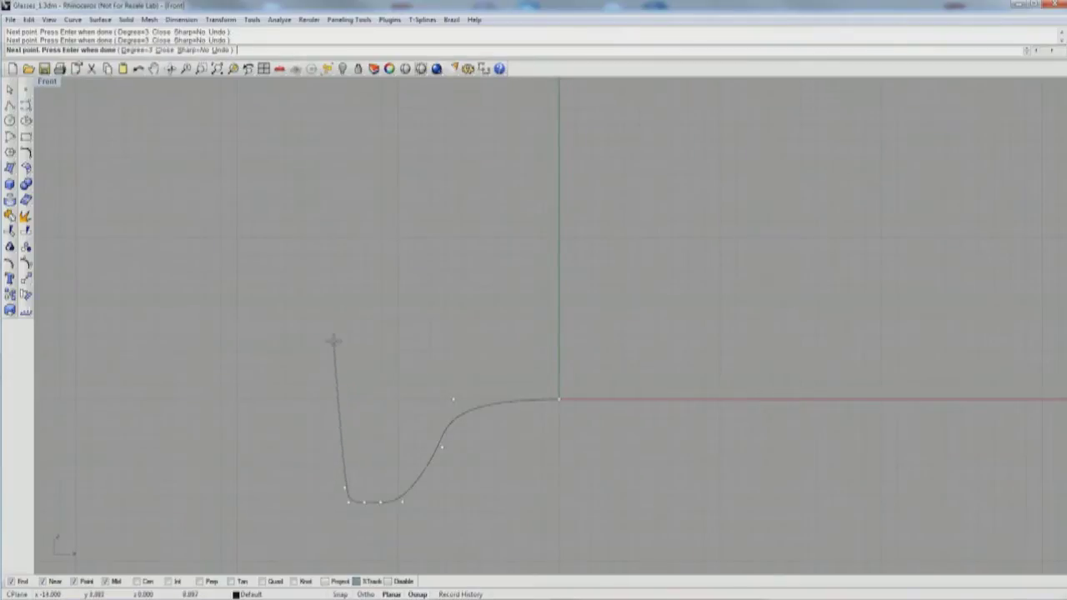
# Continue the outer profile up the wall to the rim point and finish the curve.
pyautogui.scroll(-3, 331, 340)
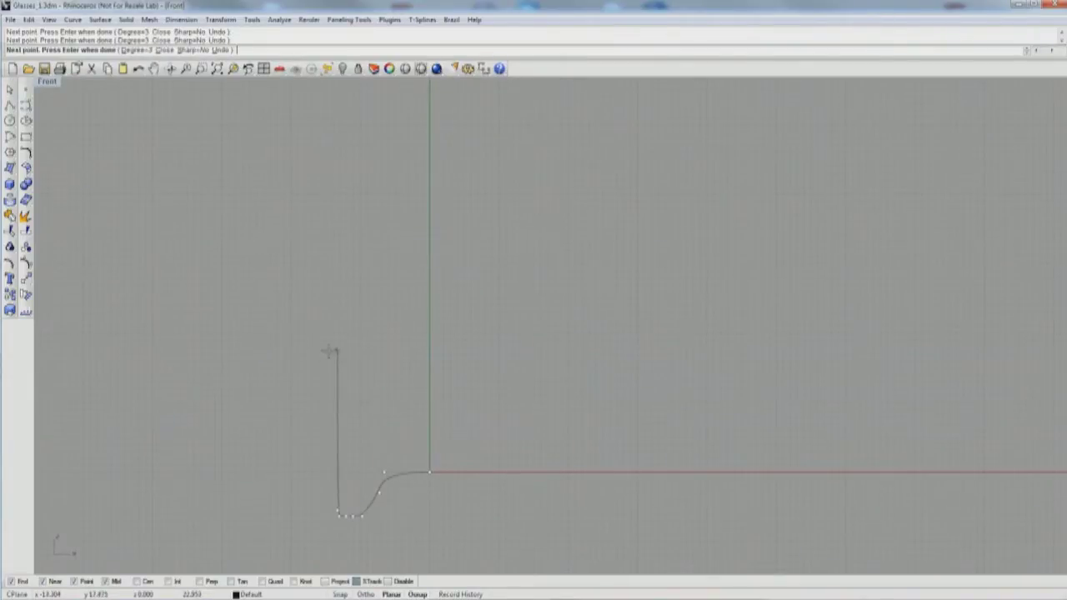
pyautogui.click(316, 380)
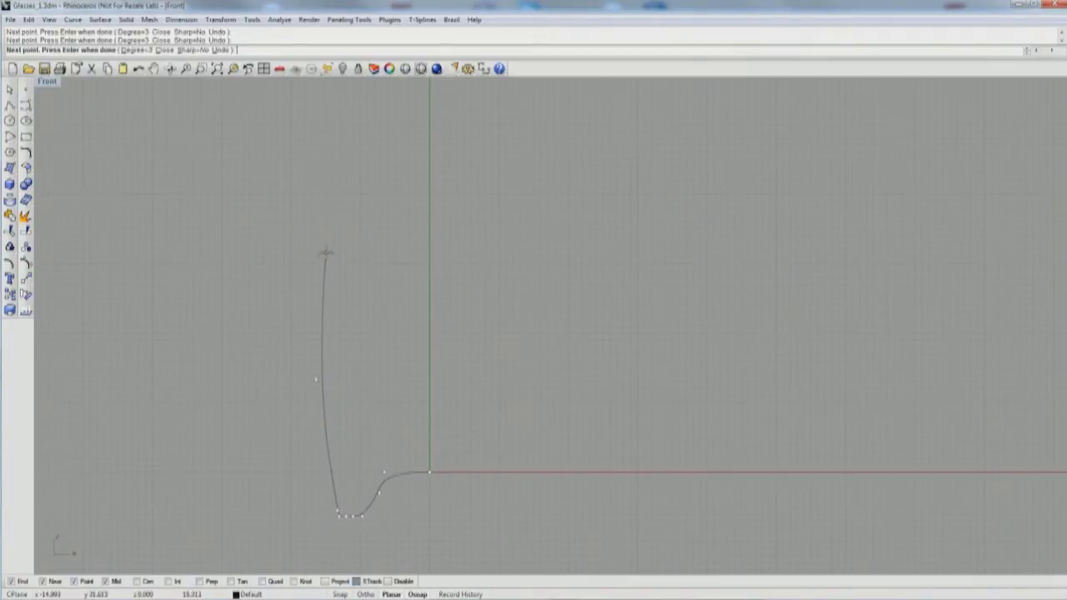
pyautogui.click(325, 242)
pyautogui.press('Return')
pyautogui.press('Return')
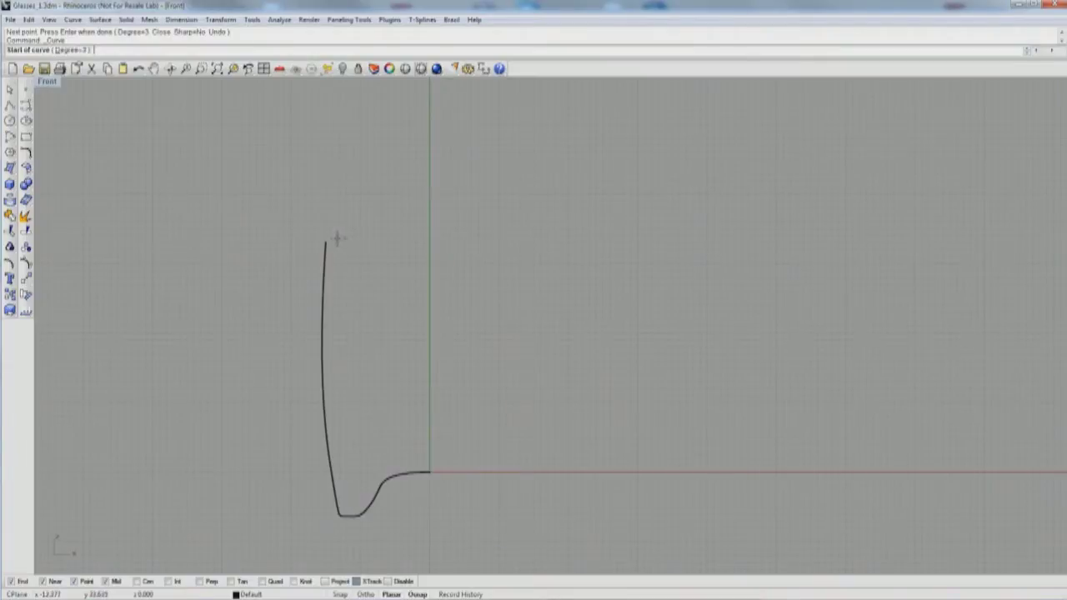
# Draw the inner wall curve from beside the rim down to the vertical axis, then select both profiles.
pyautogui.click(335, 239)
pyautogui.click(333, 334)
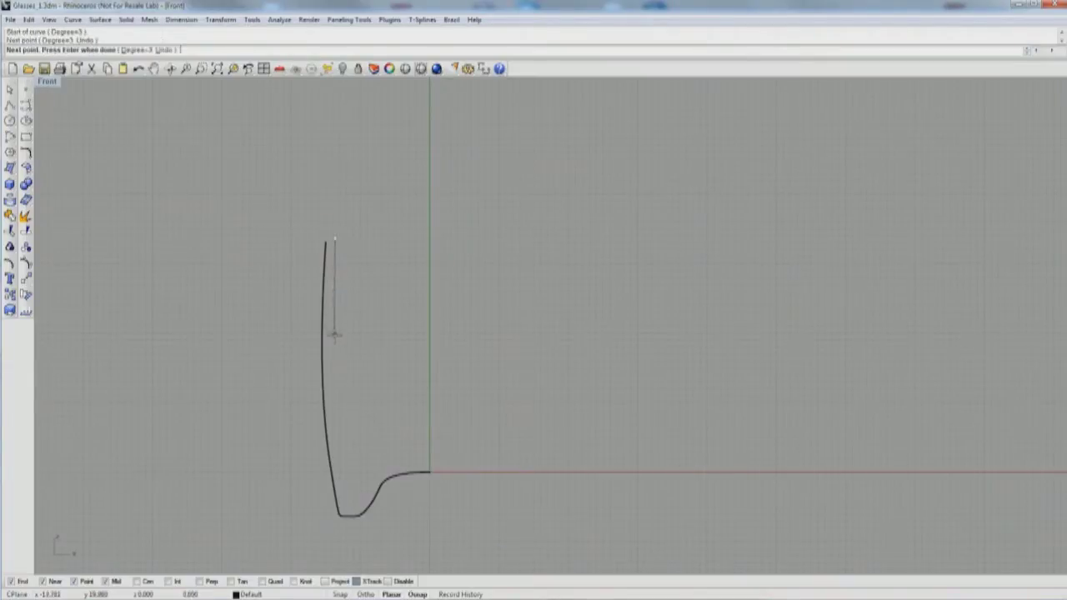
pyautogui.click(346, 433)
pyautogui.click(376, 442)
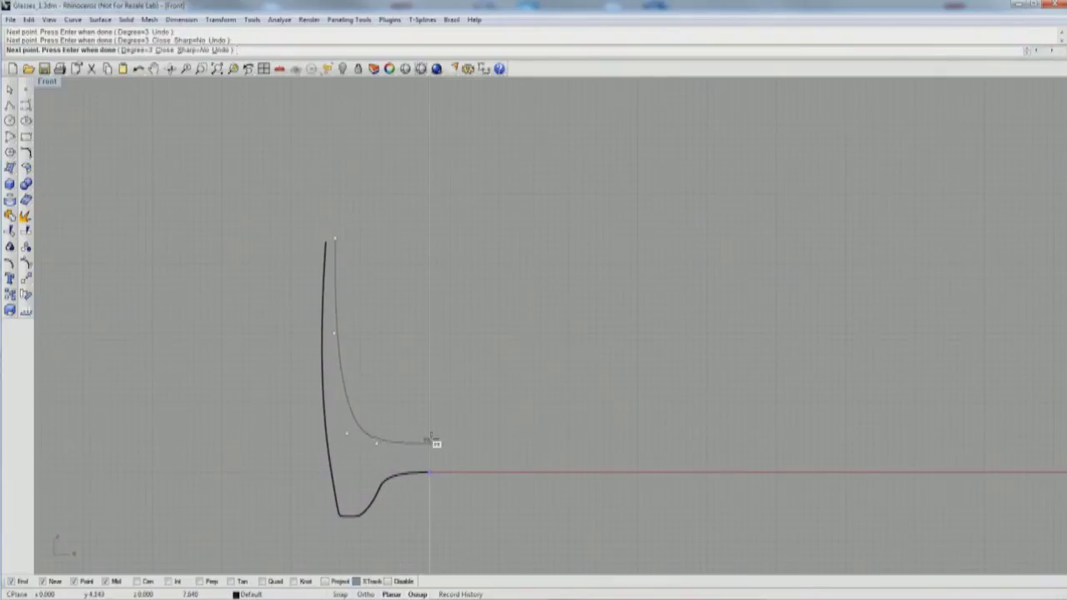
pyautogui.click(430, 442)
pyautogui.press('Return')
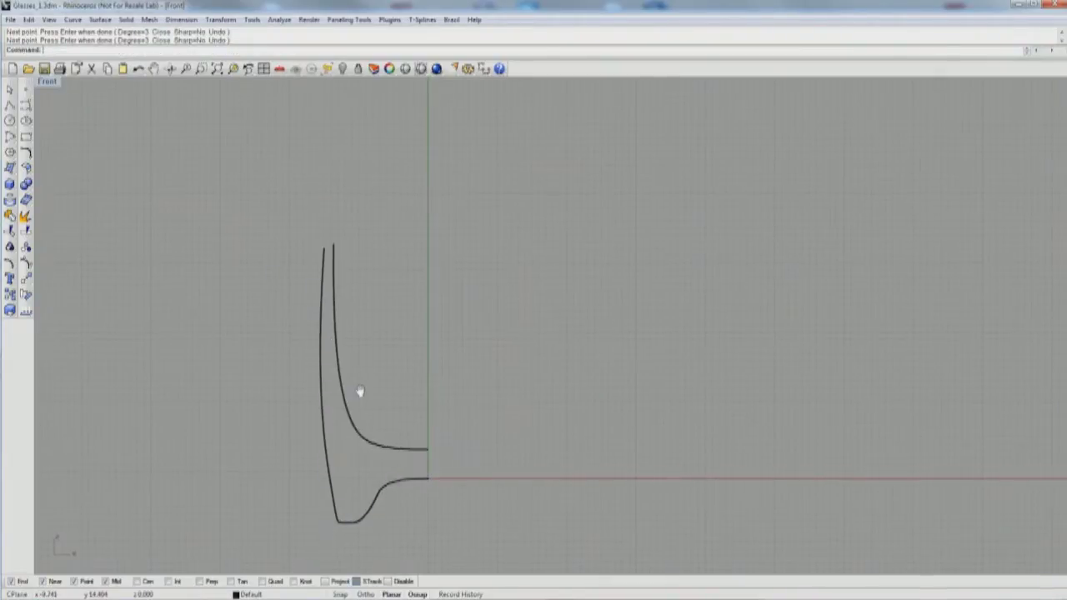
pyautogui.scroll(2, 360, 391)
pyautogui.scroll(4, 333, 287)
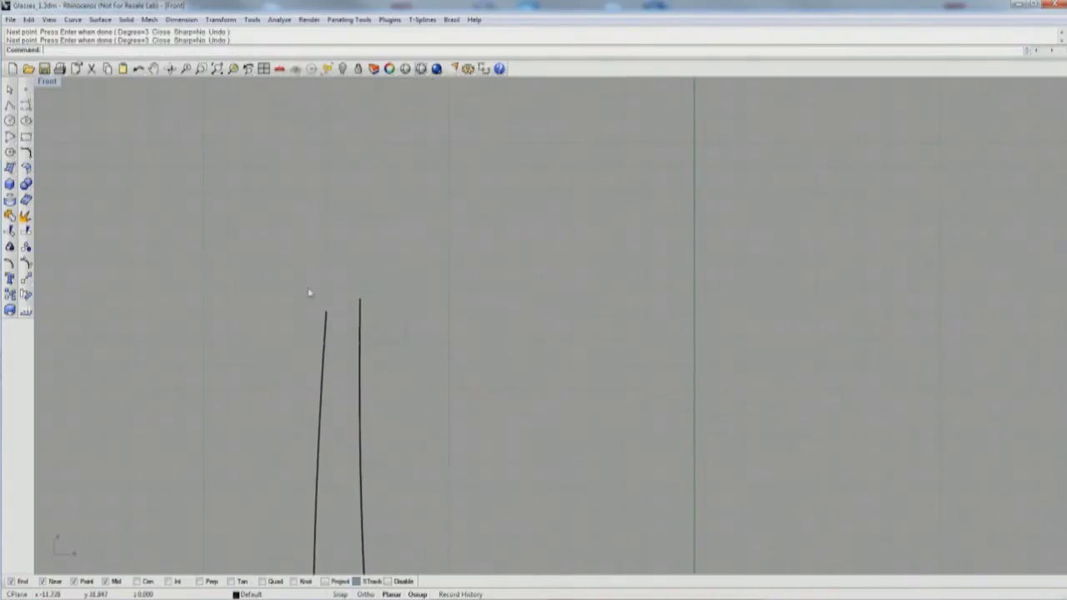
pyautogui.hotkey('ctrl', 'a')
# Level the two top control points to one height with SetPt, changing Z only.
pyautogui.press('F10')
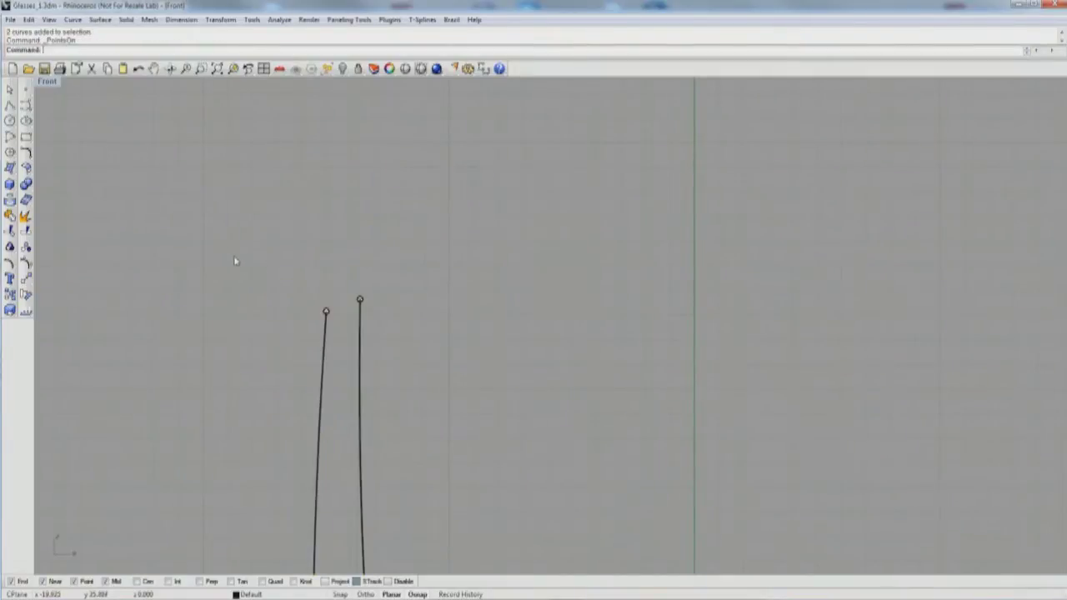
pyautogui.moveTo(259, 254); pyautogui.dragTo(456, 341)
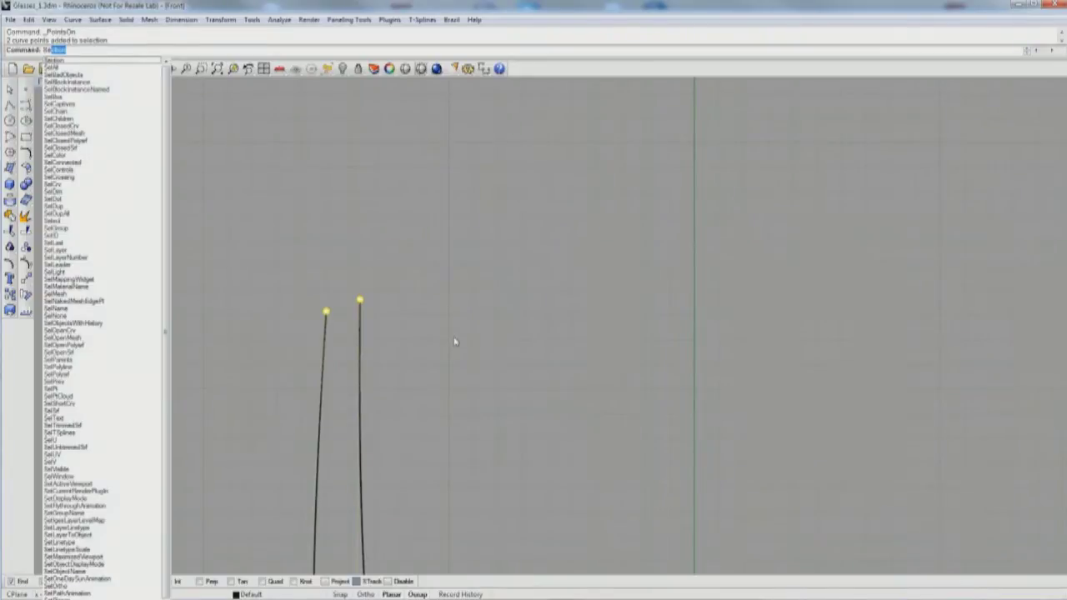
pyautogui.write('lpt')
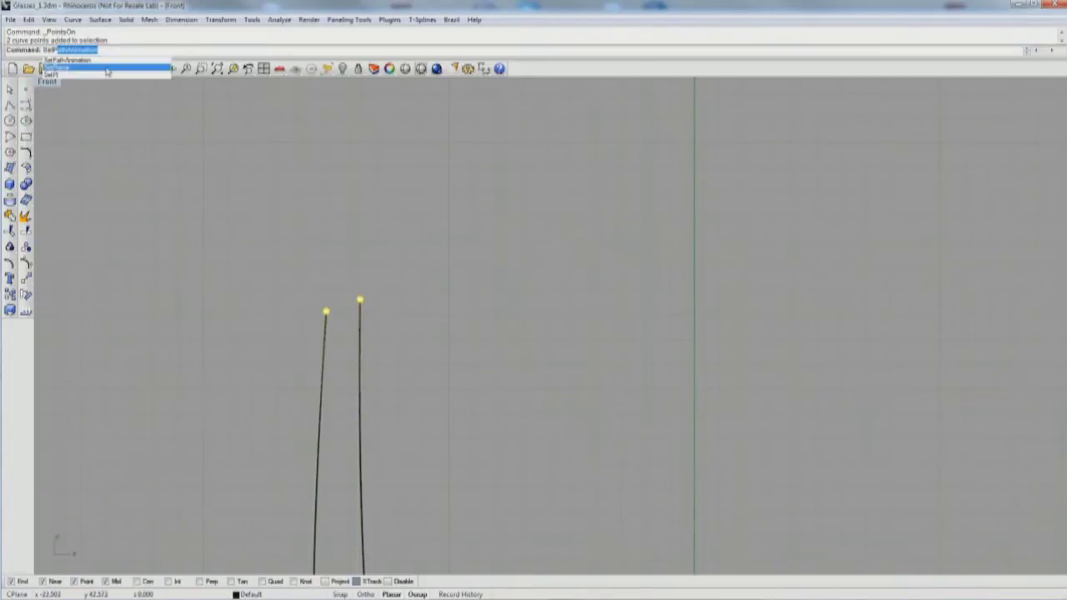
pyautogui.press('Return')
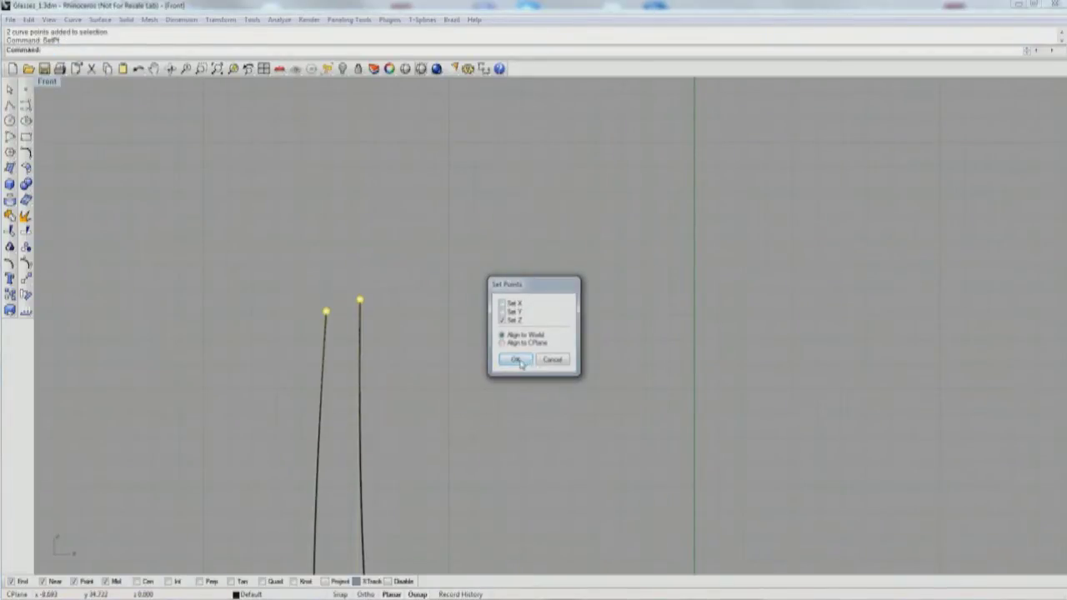
pyautogui.click(516, 360)
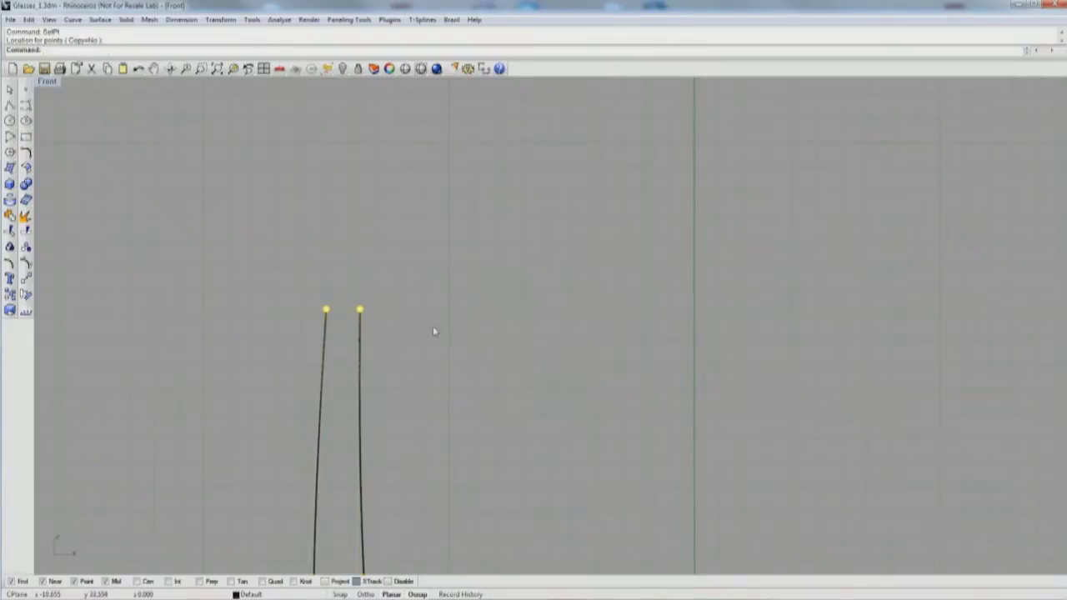
pyautogui.scroll(-5, 433, 332)
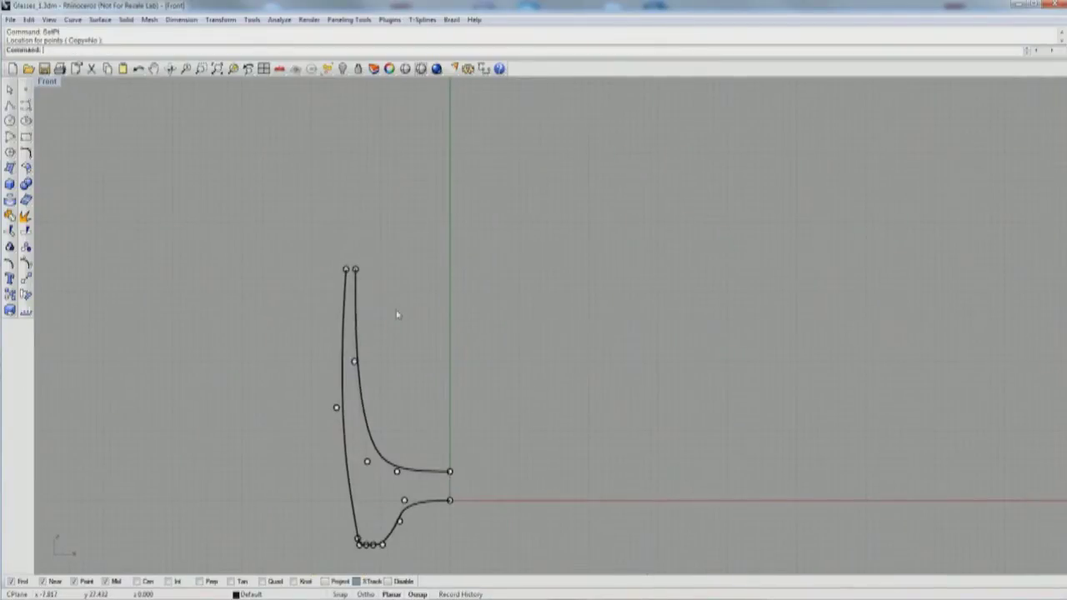
pyautogui.click(396, 315)
pyautogui.scroll(8, 350, 320)
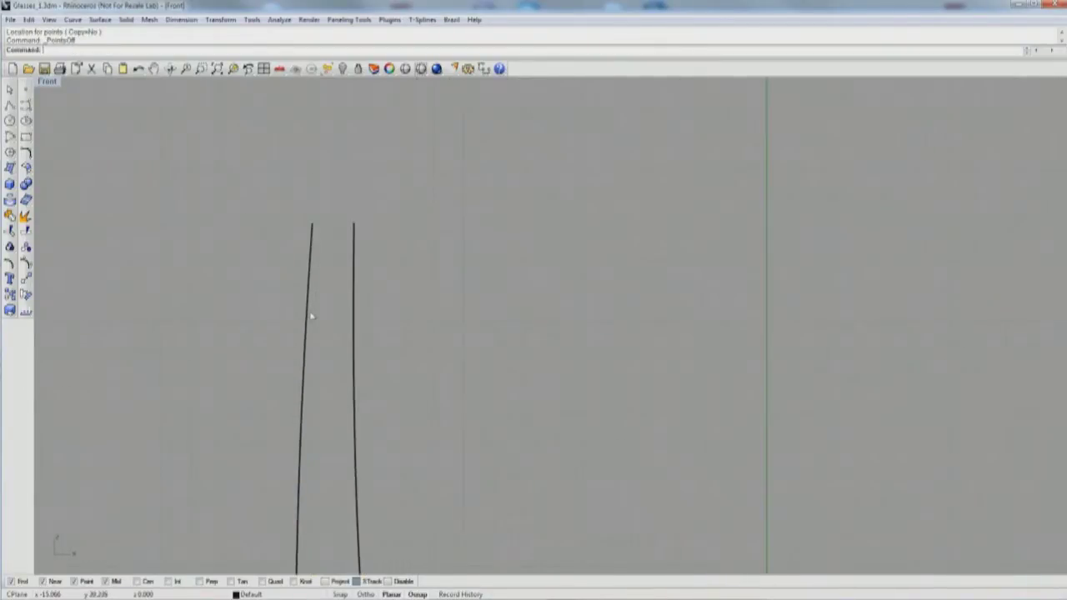
pyautogui.moveTo(312, 316); pyautogui.dragTo(295, 354, button='right')
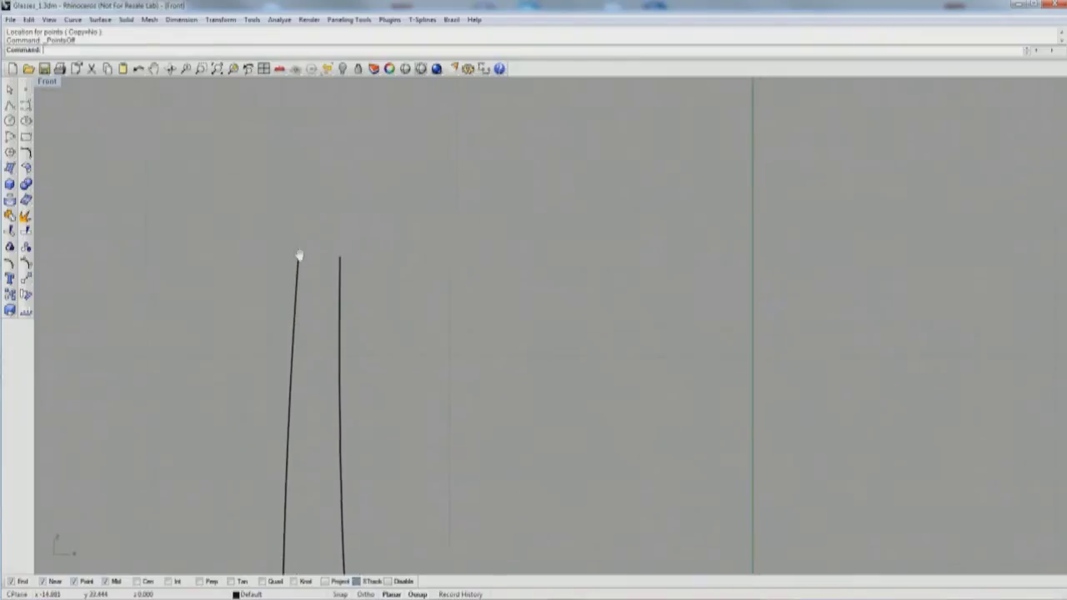
pyautogui.click(81, 24)
# Round the rim with a blend curve between the outer and inner tops, then join all three curves.
pyautogui.click(168, 320)
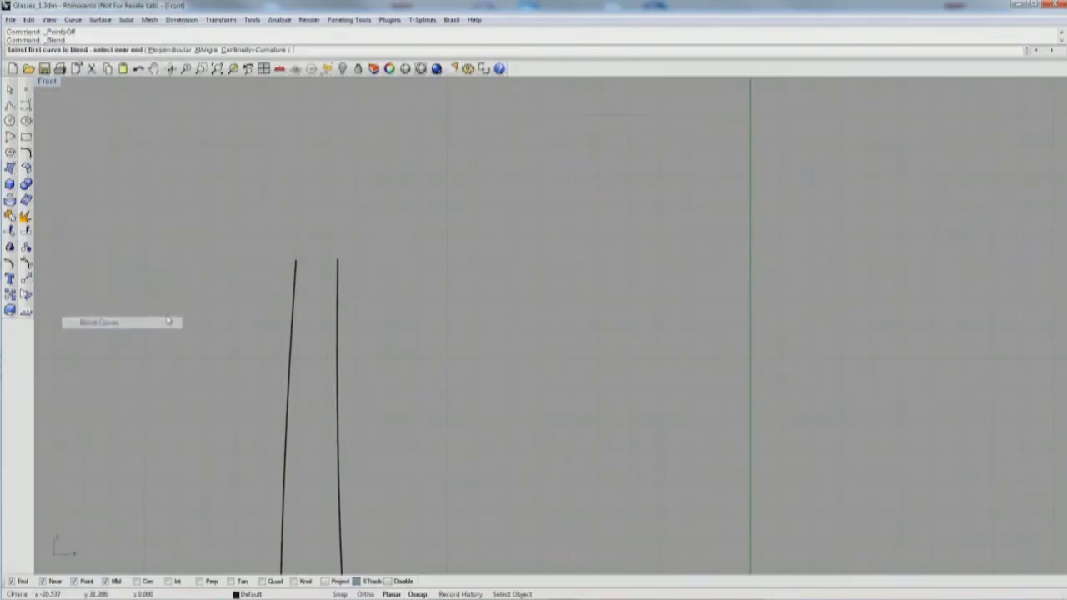
pyautogui.click(293, 268)
pyautogui.click(341, 278)
pyautogui.moveTo(388, 305); pyautogui.dragTo(247, 223)
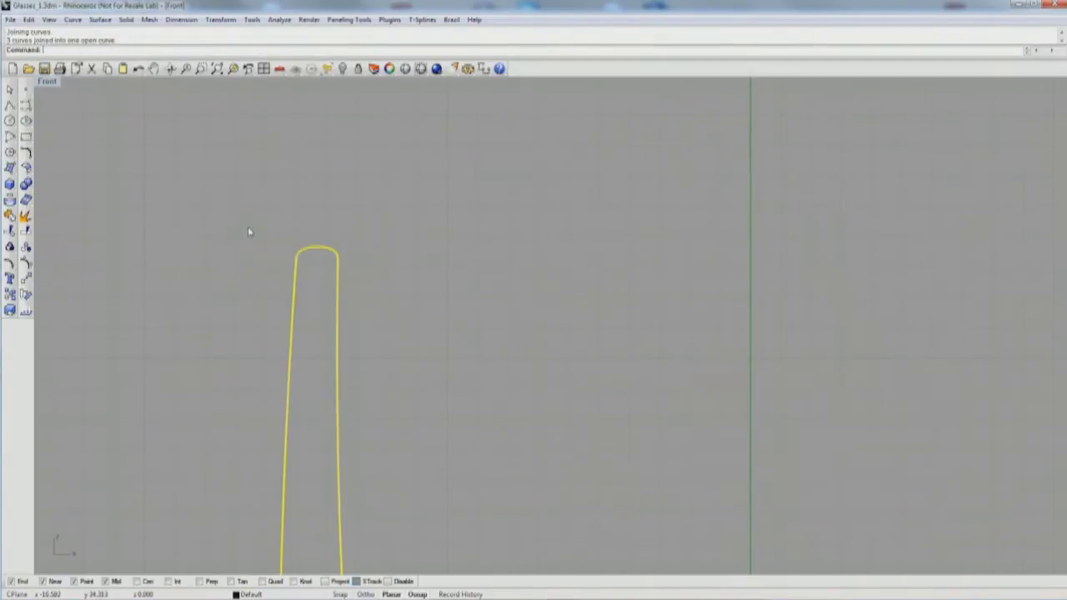
pyautogui.scroll(-8, 250, 231)
pyautogui.hotkey('ctrl', 'j')
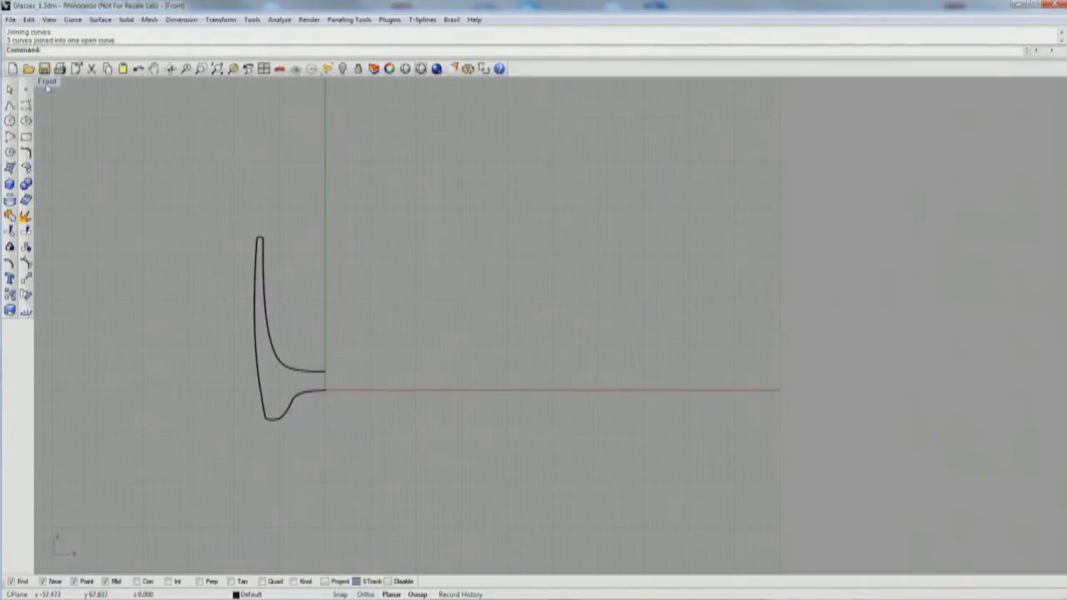
# Restore the four-viewport layout, select the joined profile and orbit the Perspective view.
pyautogui.doubleClick(47, 83)
pyautogui.click(761, 155)
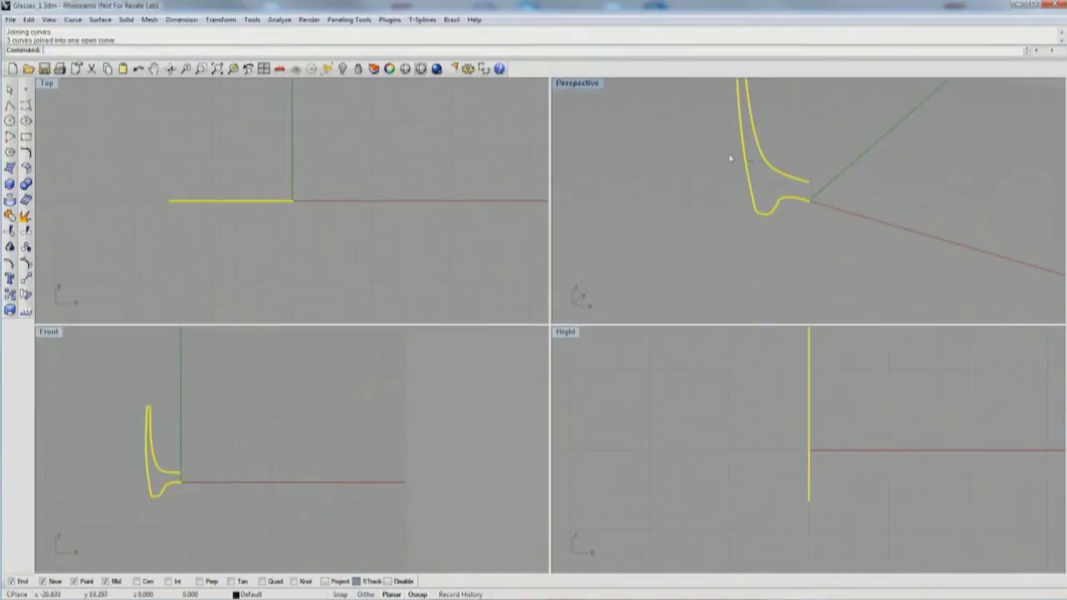
pyautogui.moveTo(728, 158); pyautogui.dragTo(649, 200, button='right')
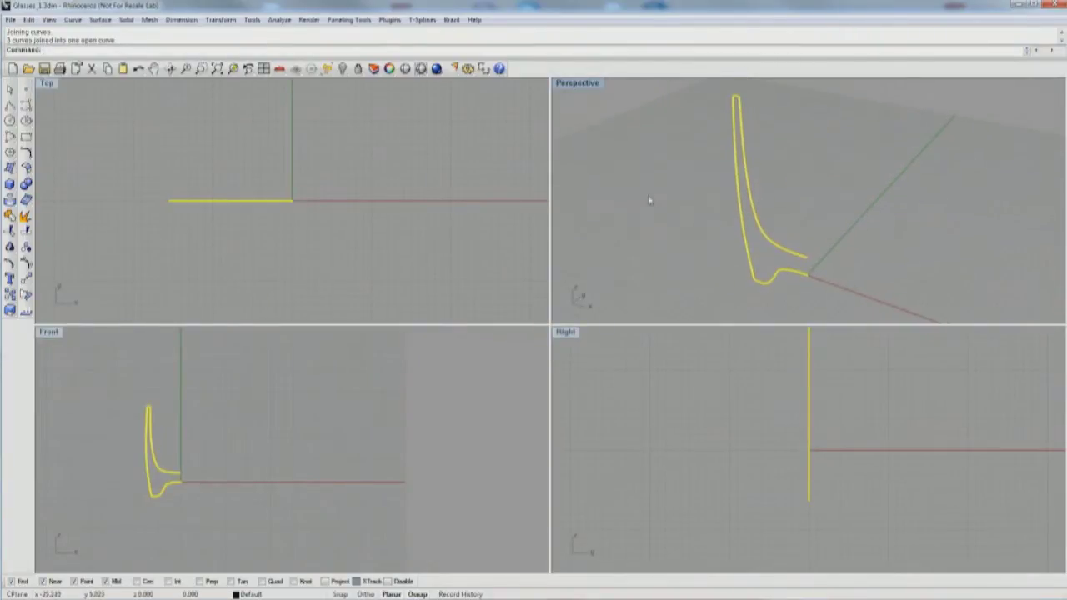
pyautogui.click(100, 20)
# Revolve the profile a full 360° around a vertical axis starting at the origin.
pyautogui.click(121, 82)
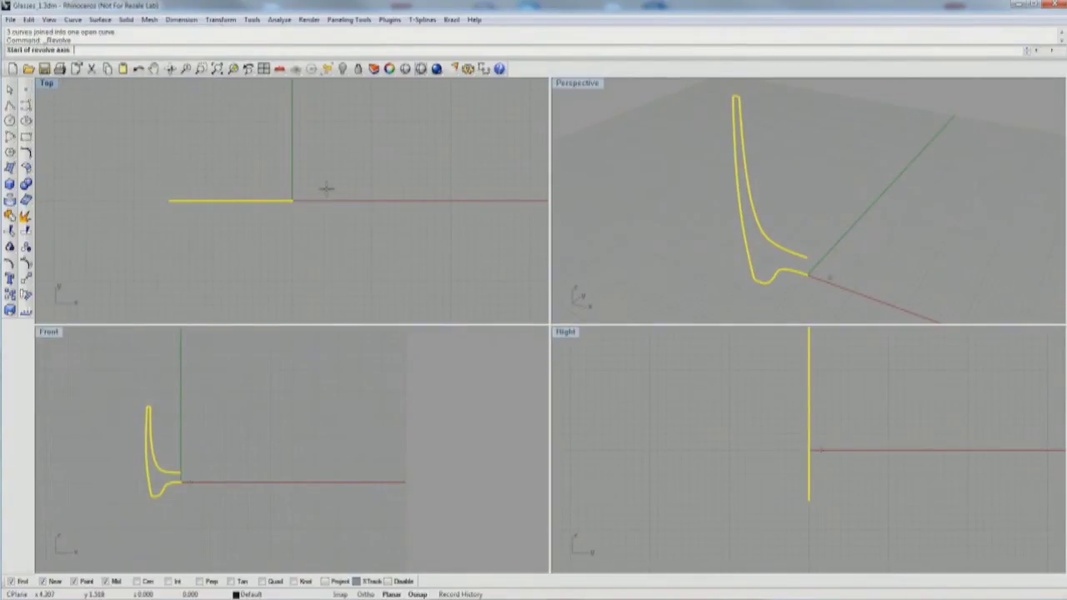
pyautogui.click(293, 200)
pyautogui.click(221, 388)
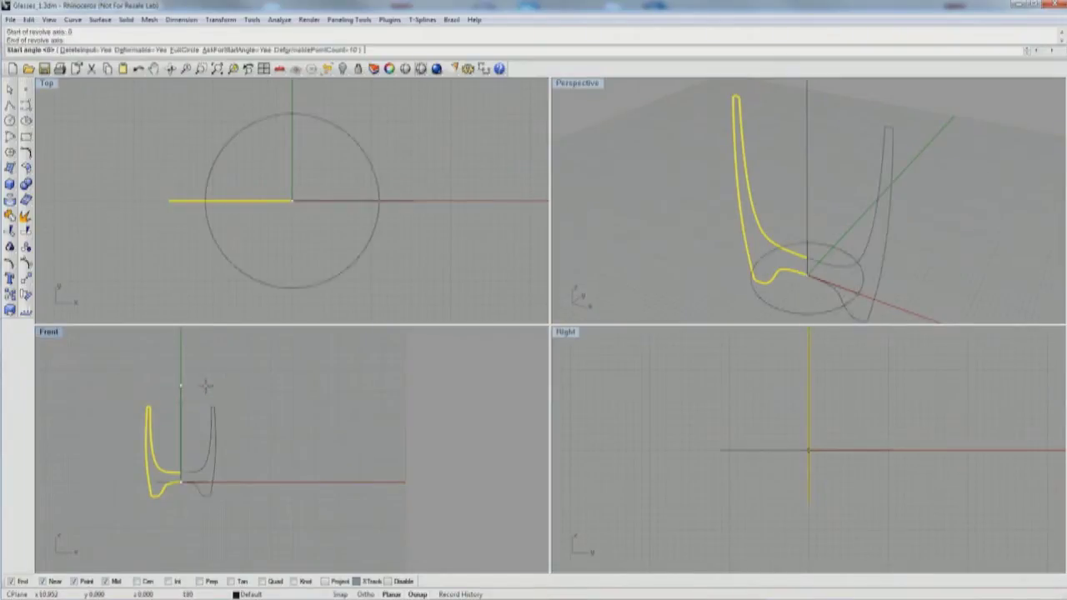
pyautogui.press('Return')
pyautogui.press('Return')
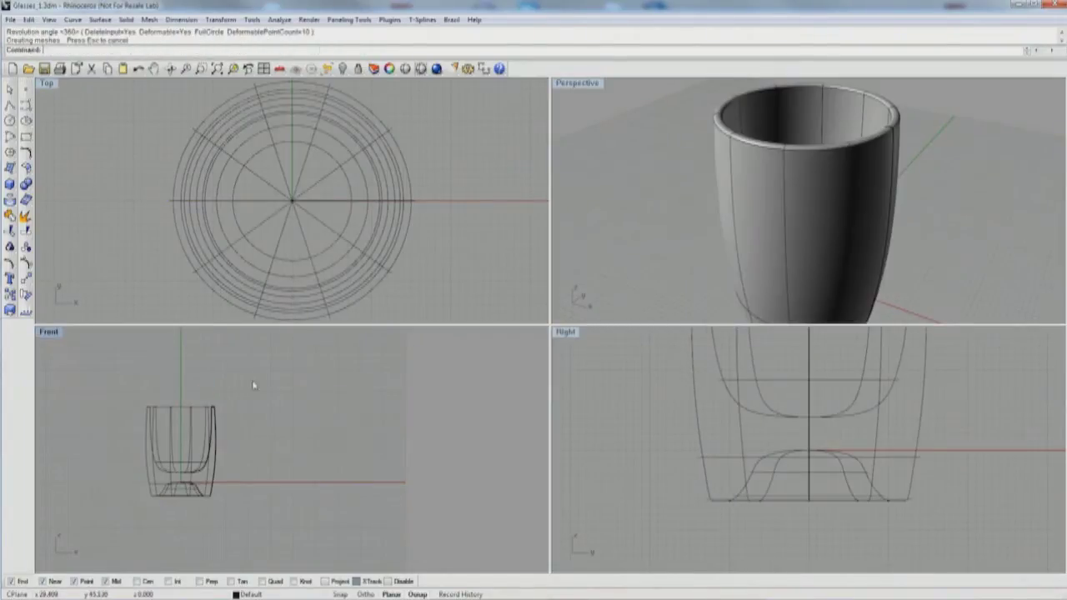
pyautogui.moveTo(892, 159); pyautogui.dragTo(775, 150, button='right')
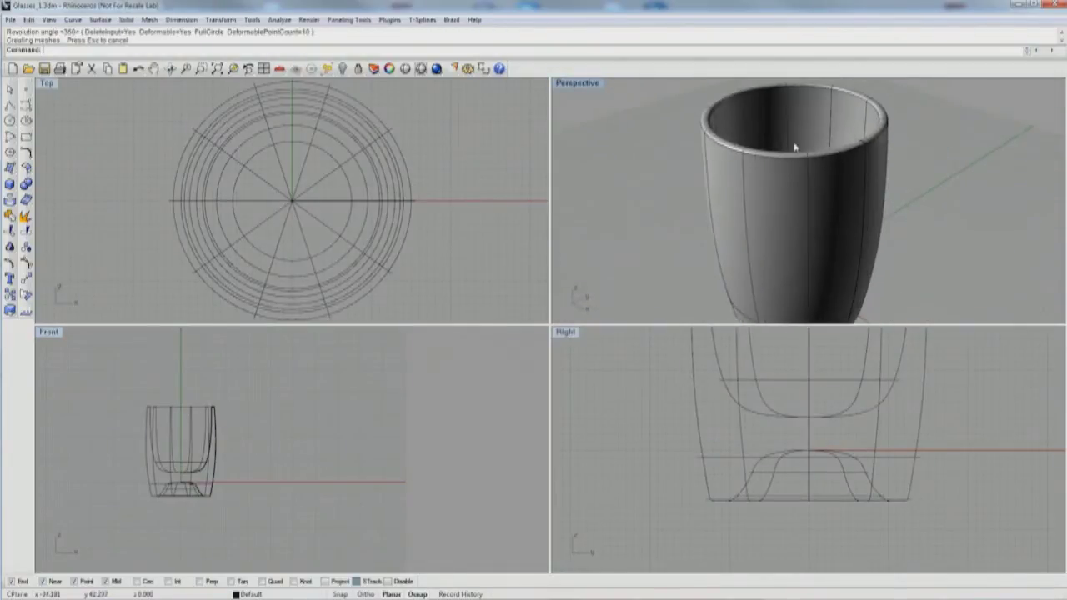
# Maximize the Perspective view, then zoom and orbit around the revolved cup.
pyautogui.doubleClick(598, 83)
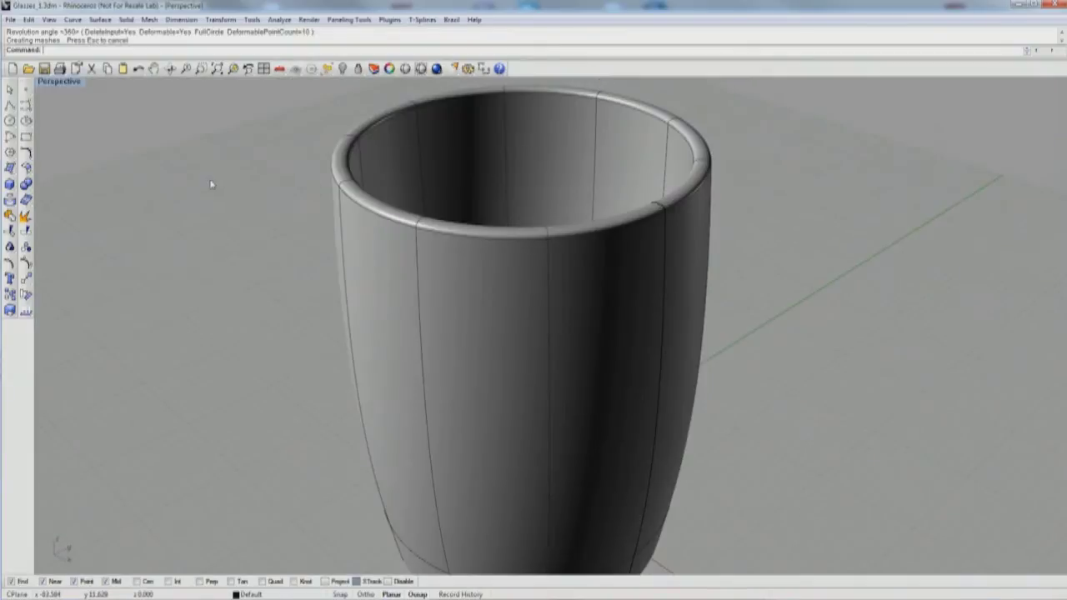
pyautogui.scroll(-5, 324, 247)
pyautogui.moveTo(324, 248); pyautogui.dragTo(311, 303, button='right')
pyautogui.scroll(5, 372, 366)
pyautogui.moveTo(372, 366); pyautogui.dragTo(200, 200, button='right')
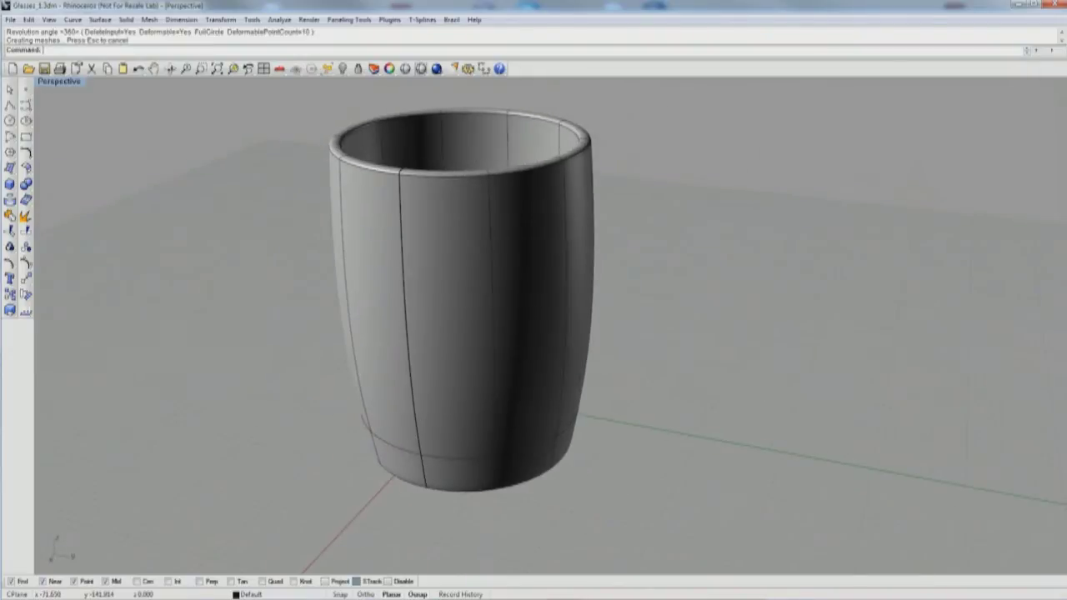
# Create a box centred at origin 0, wider than the rim and taller than the cup.
pyautogui.write('c')
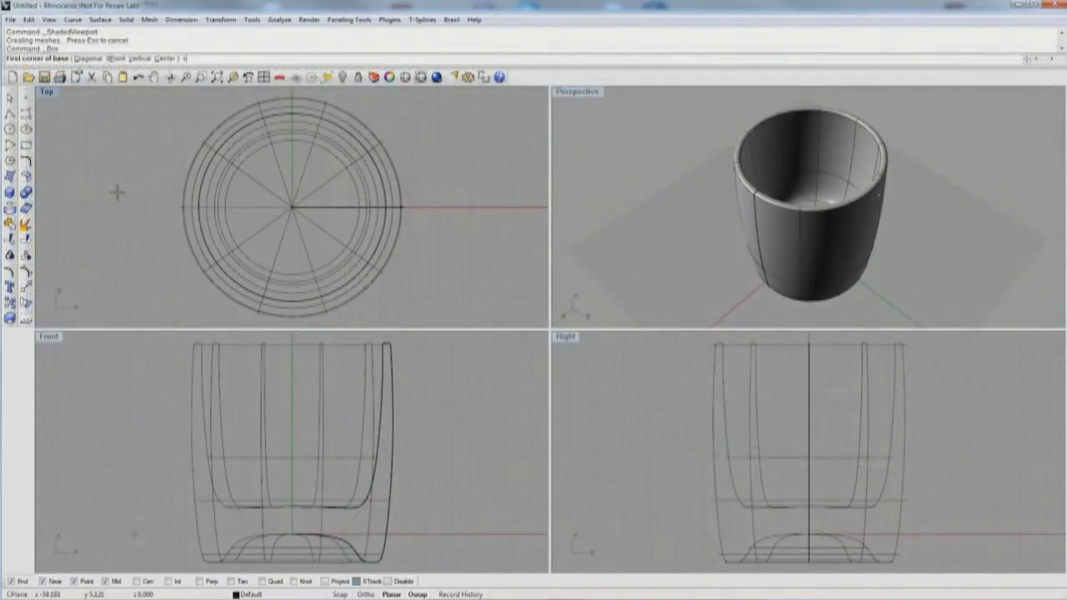
pyautogui.press('Return')
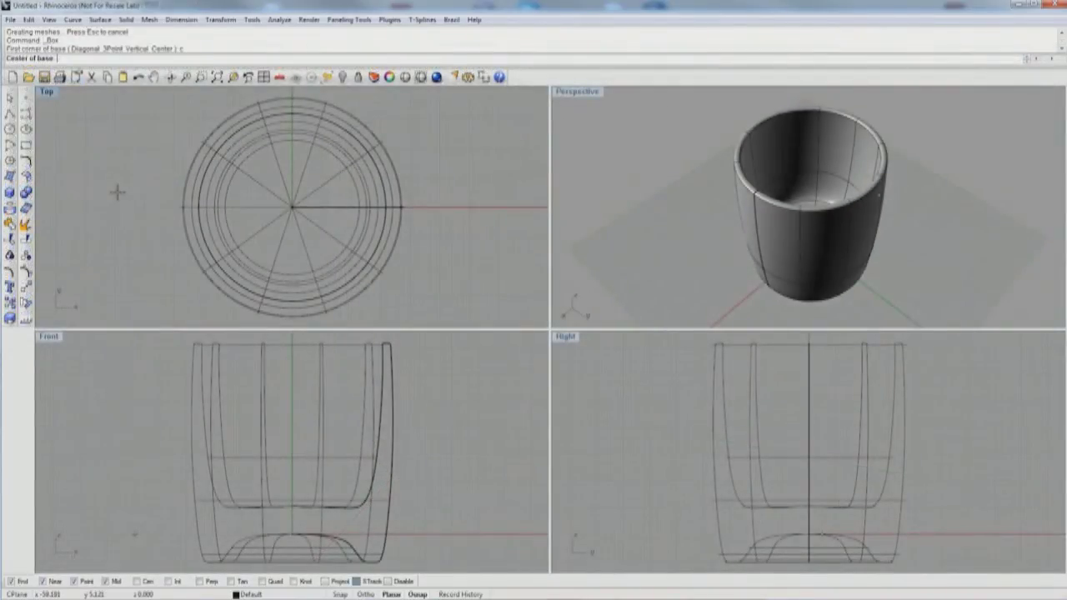
pyautogui.write('0')
pyautogui.press('Return')
pyautogui.click(153, 88)
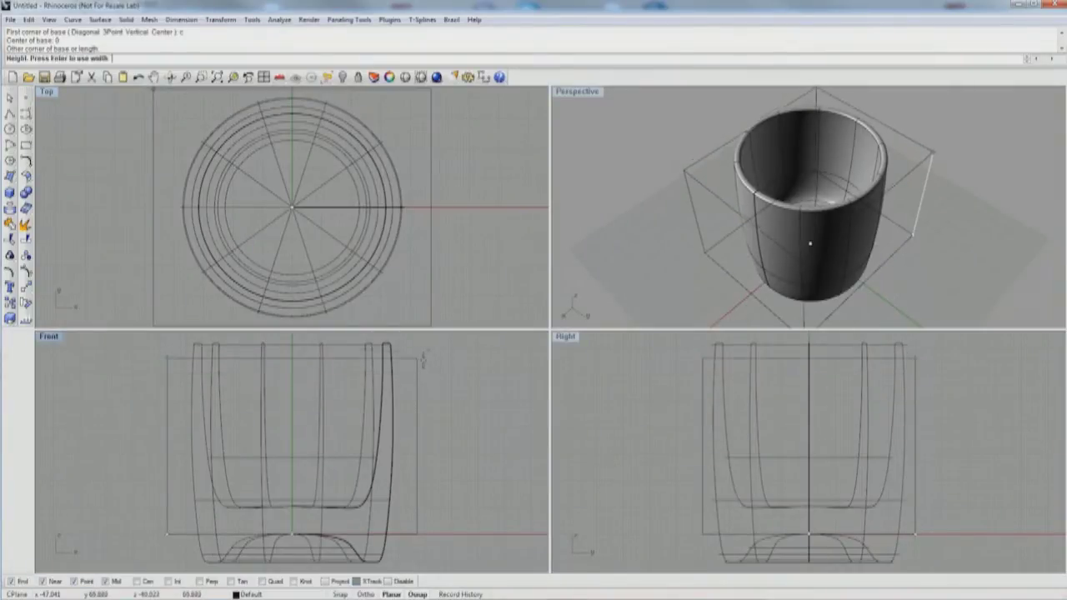
pyautogui.click(424, 371)
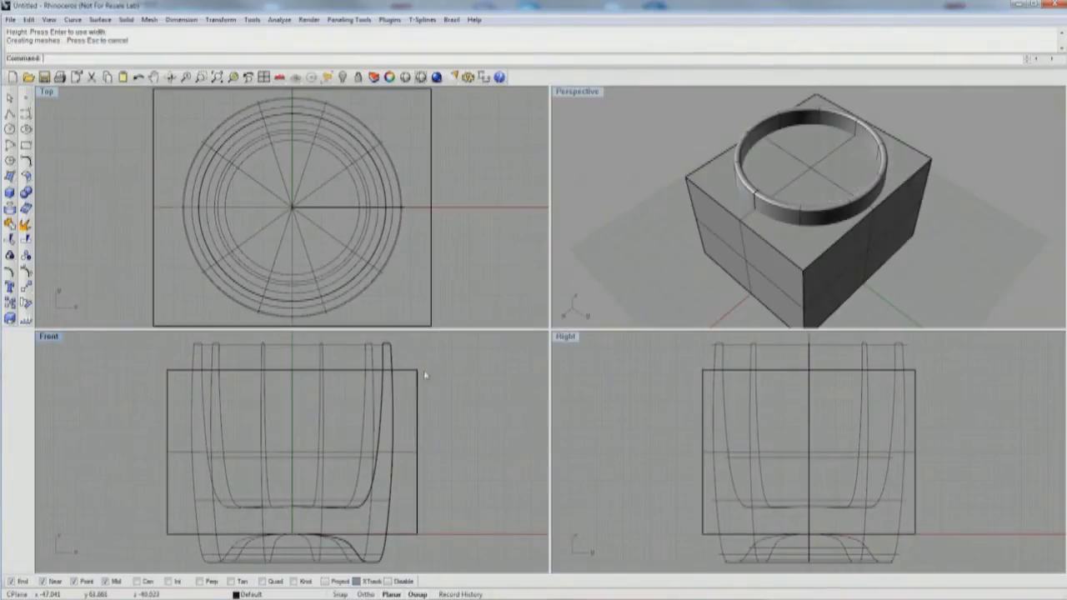
# Raise the box upward so it encloses the cup's upper interior.
pyautogui.click(419, 410)
pyautogui.moveTo(419, 409); pyautogui.dragTo(420, 397)
pyautogui.click(448, 390)
pyautogui.moveTo(752, 230); pyautogui.dragTo(833, 183, button='right')
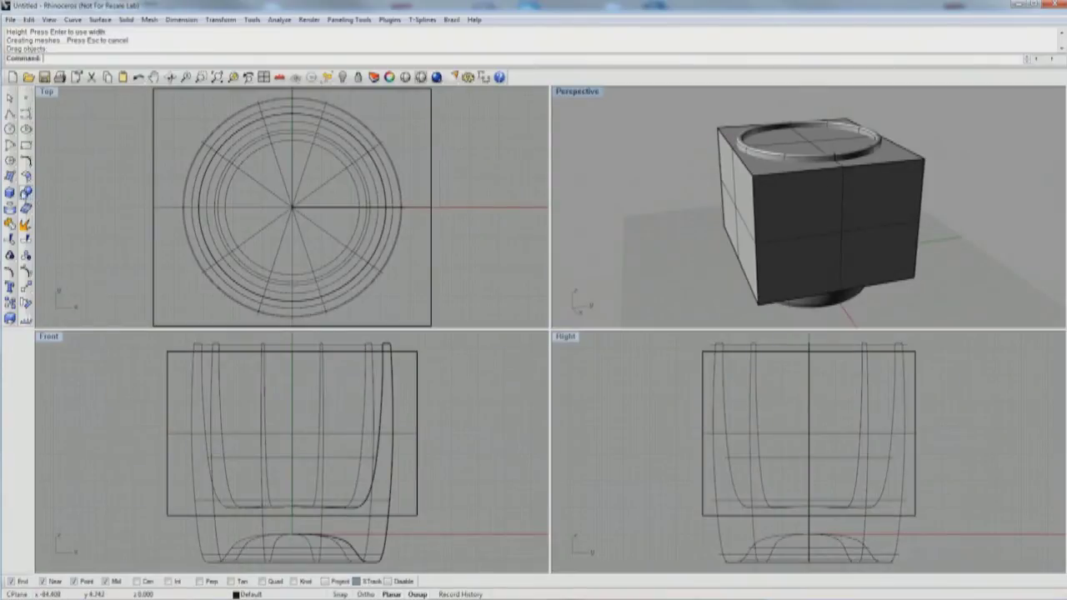
pyautogui.click(26, 193)
# Boolean-subtract the cup from the box and delete the outer leftover, keeping the liquid solid.
pyautogui.click(58, 207)
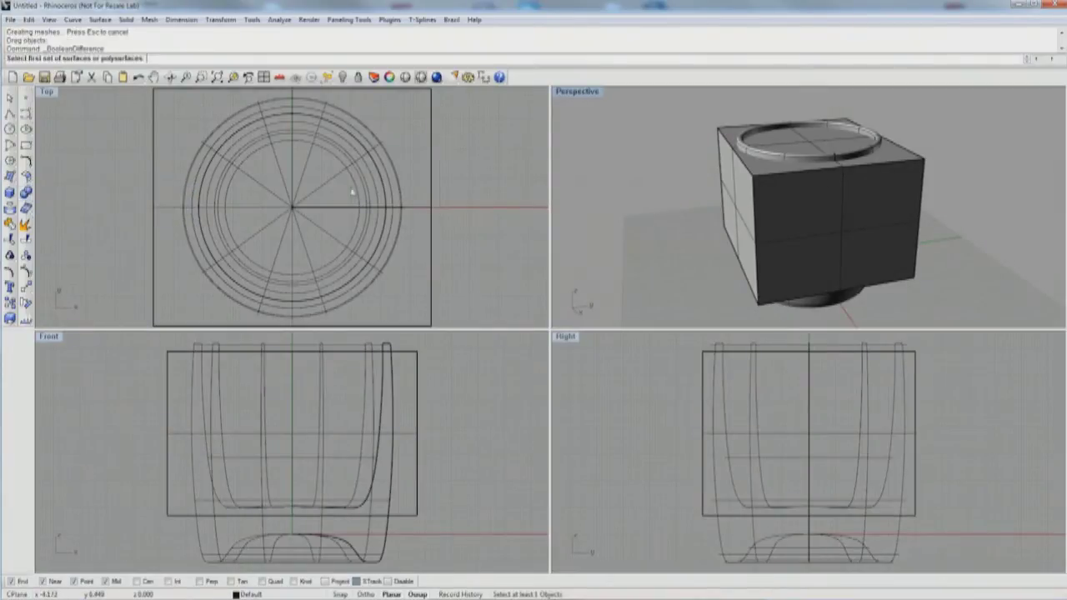
pyautogui.click(762, 198)
pyautogui.press('Return')
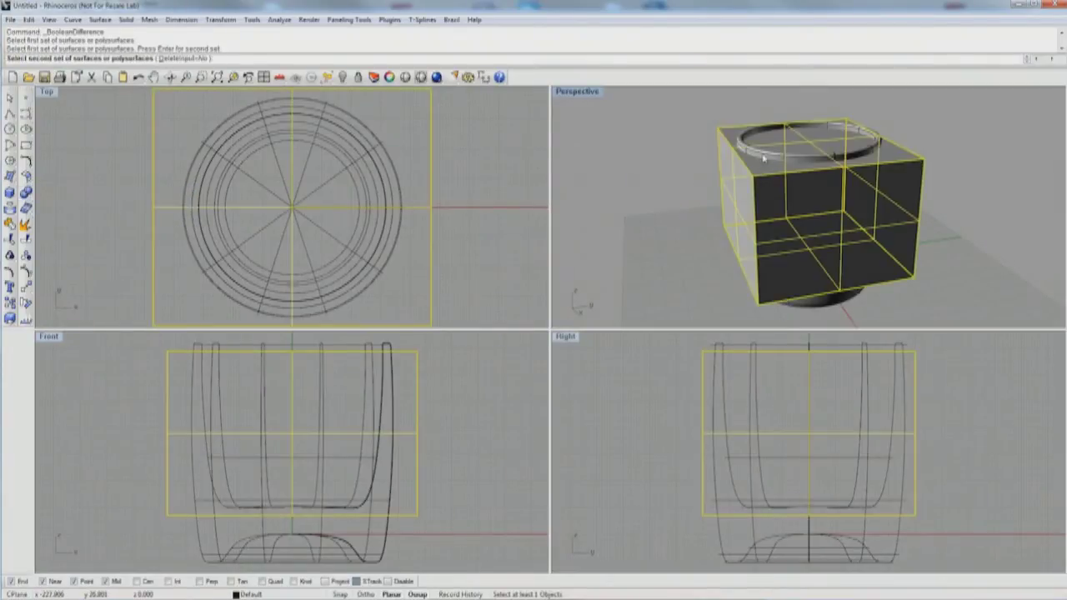
pyautogui.click(762, 156)
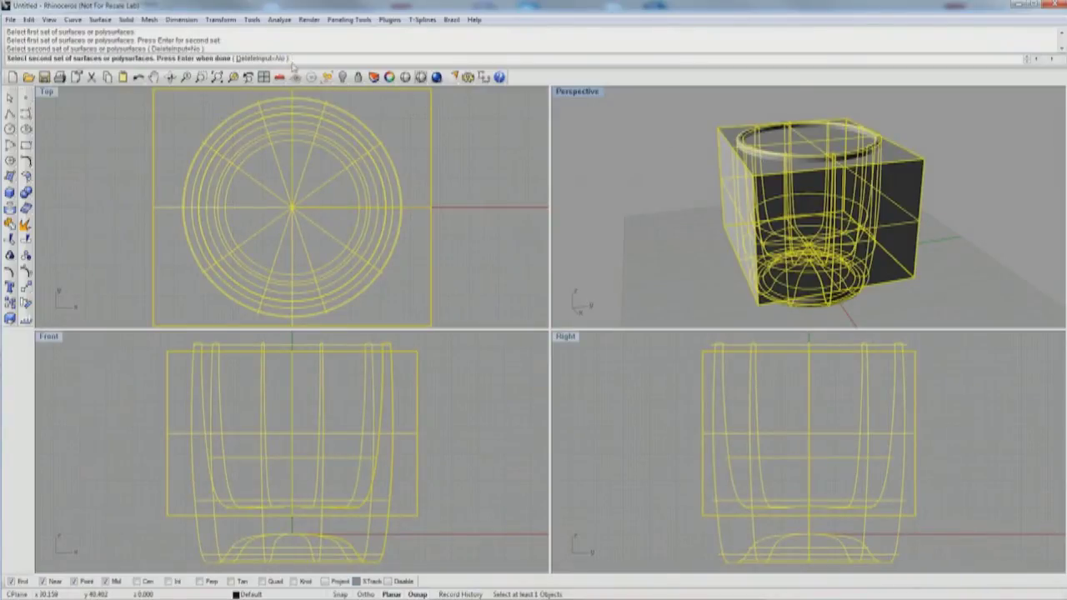
pyautogui.press('Return')
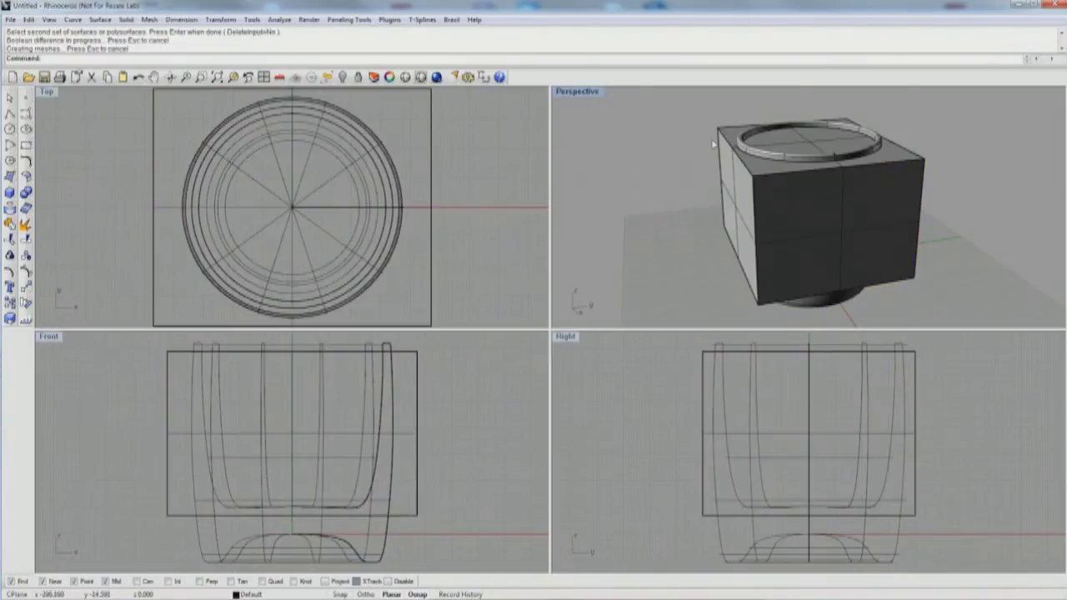
pyautogui.press('Delete')
pyautogui.click(782, 140)
pyautogui.moveTo(782, 140); pyautogui.dragTo(710, 152, button='right')
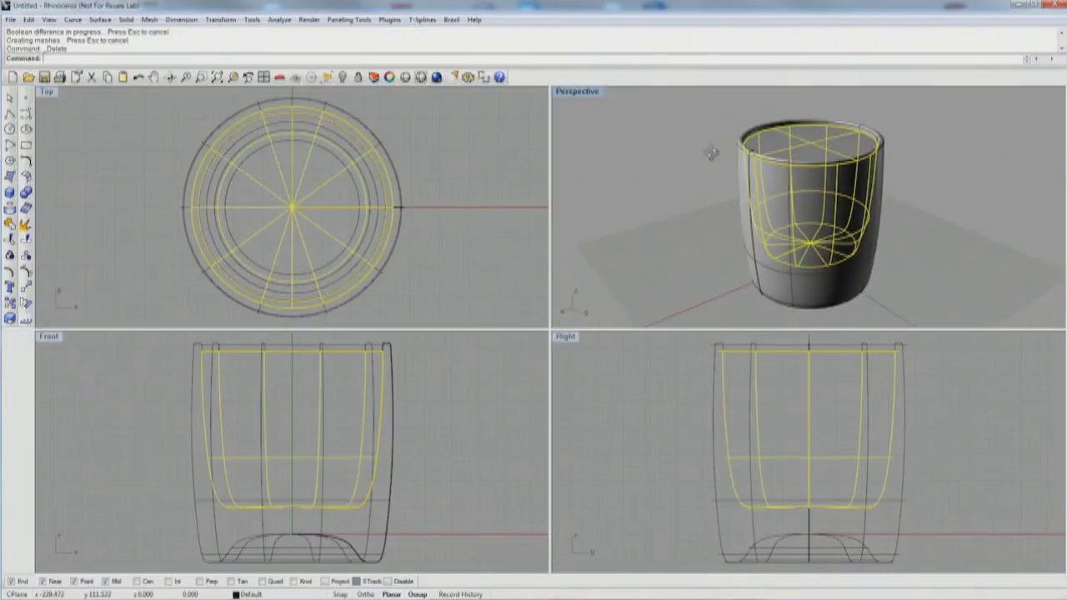
pyautogui.click(280, 20)
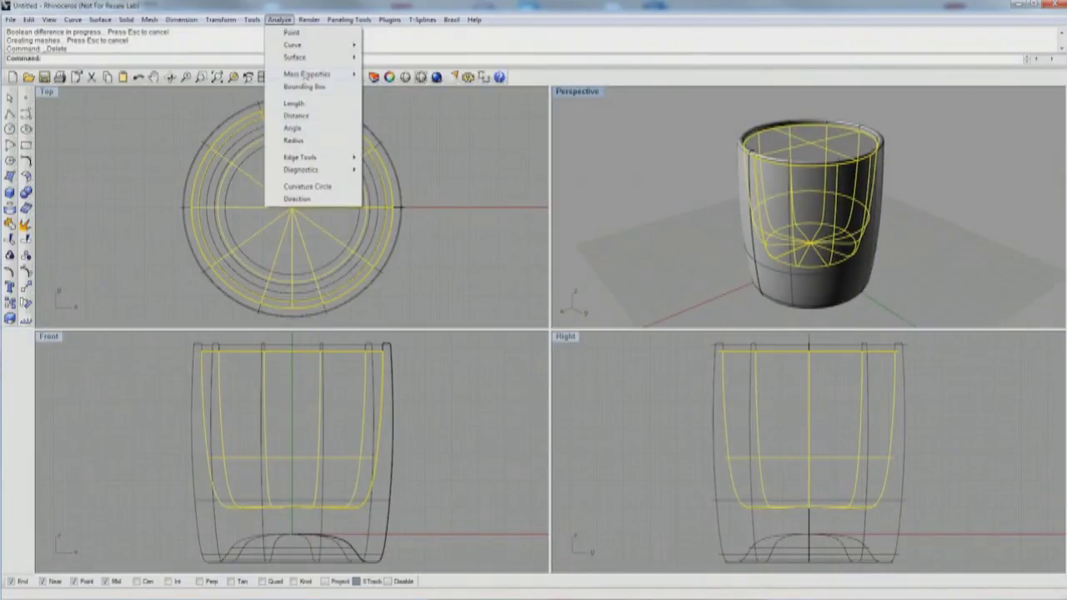
# Measure the liquid solid's volume, reading 191804.223 cubic millimetres.
pyautogui.moveTo(305, 75)
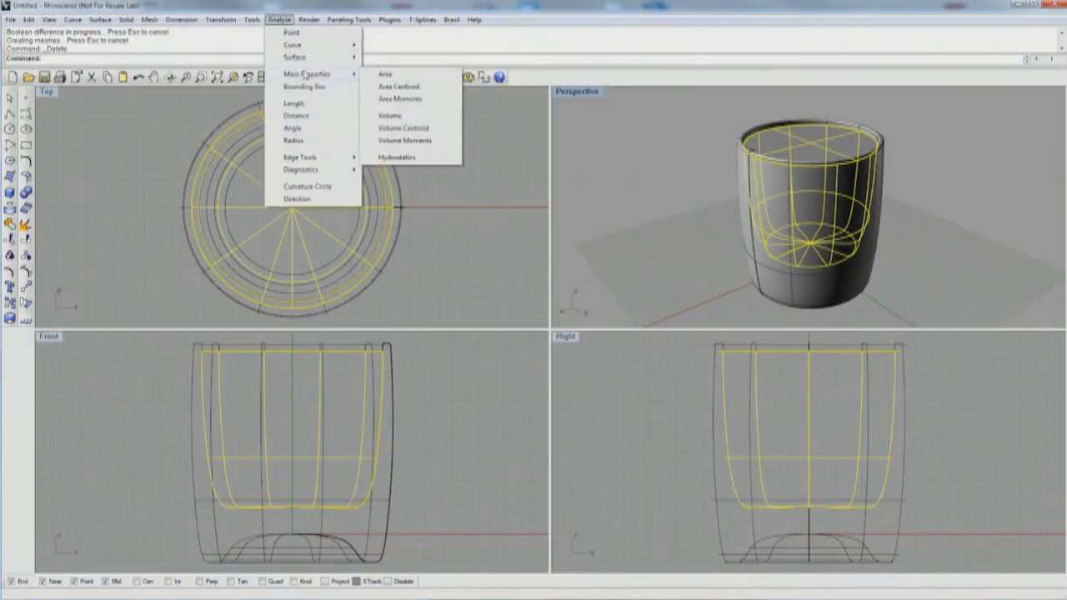
pyautogui.click(418, 120)
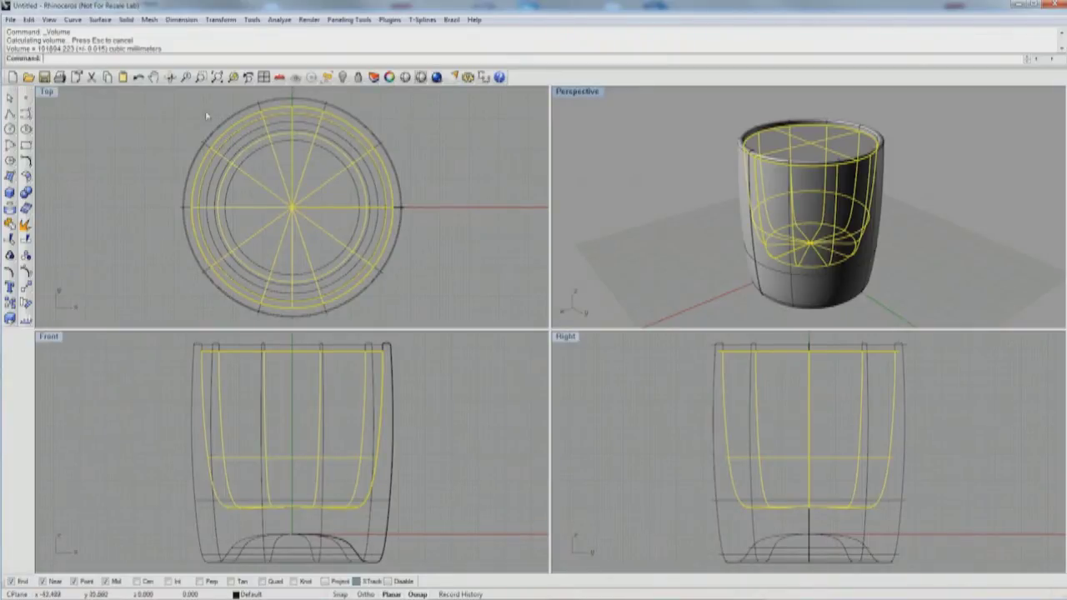
pyautogui.moveTo(623, 225); pyautogui.dragTo(821, 145, button='right')
# Scale the cup and liquid down from origin 0 and re-measure the liquid's volume.
pyautogui.press('Escape')
pyautogui.hotkey('ctrl', 'a')
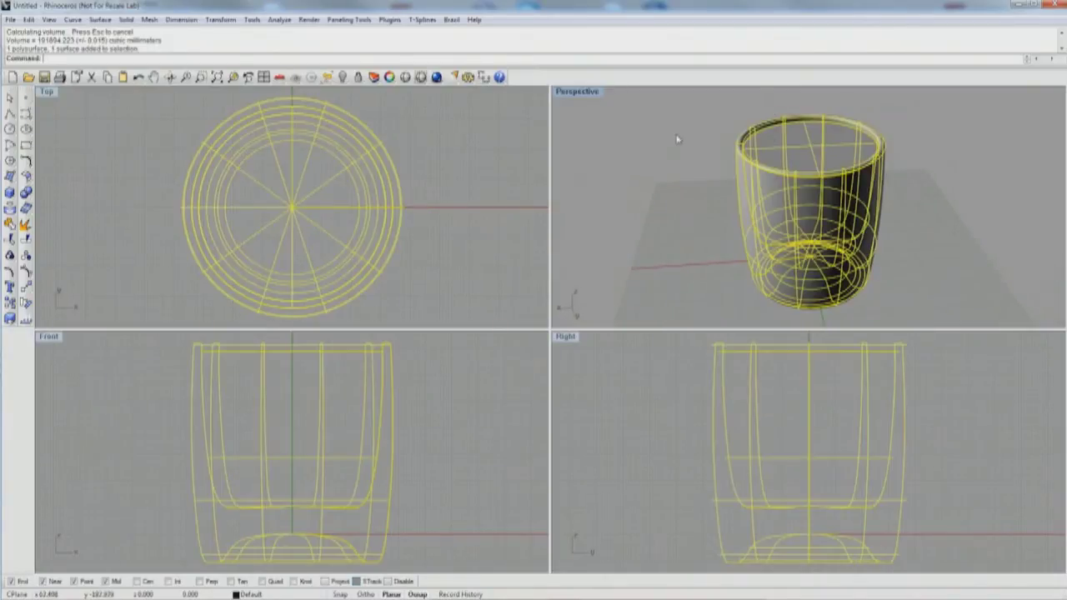
pyautogui.write('Scale')
pyautogui.press('Return')
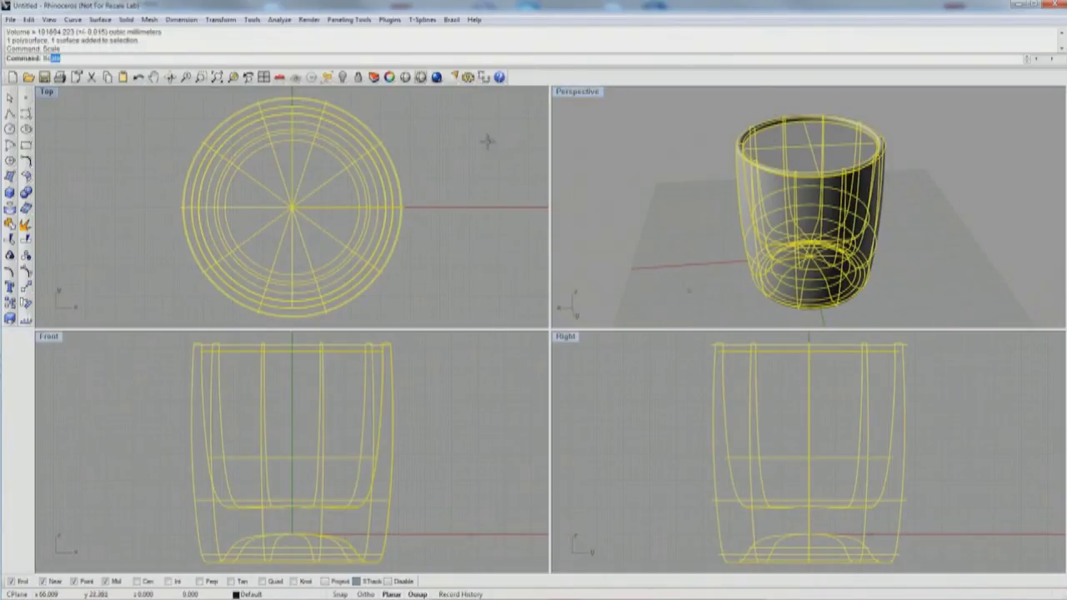
pyautogui.write('0')
pyautogui.press('Return')
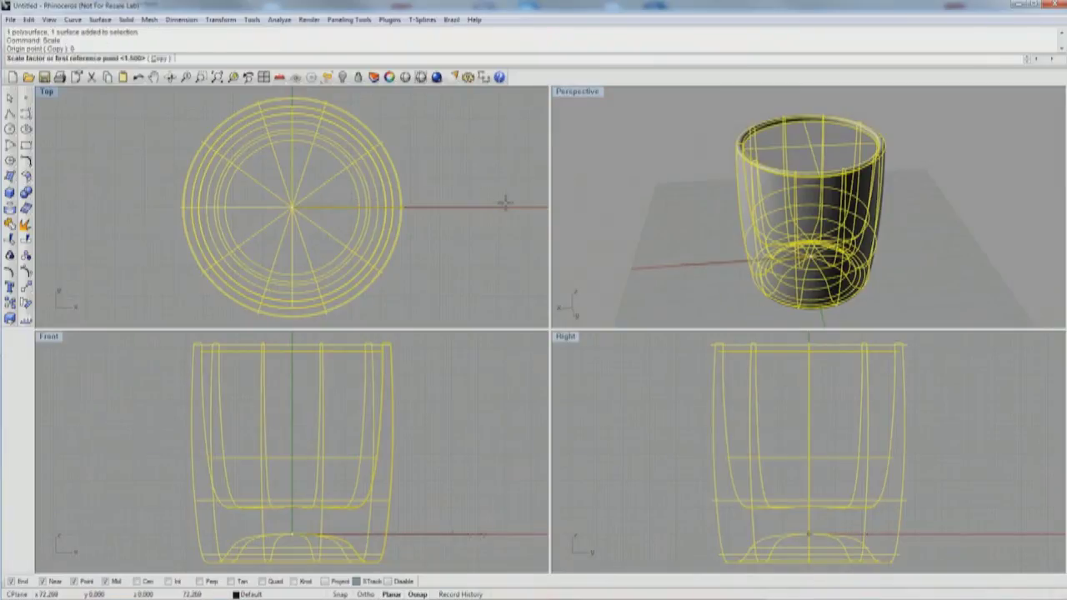
pyautogui.click(504, 203)
pyautogui.click(496, 205)
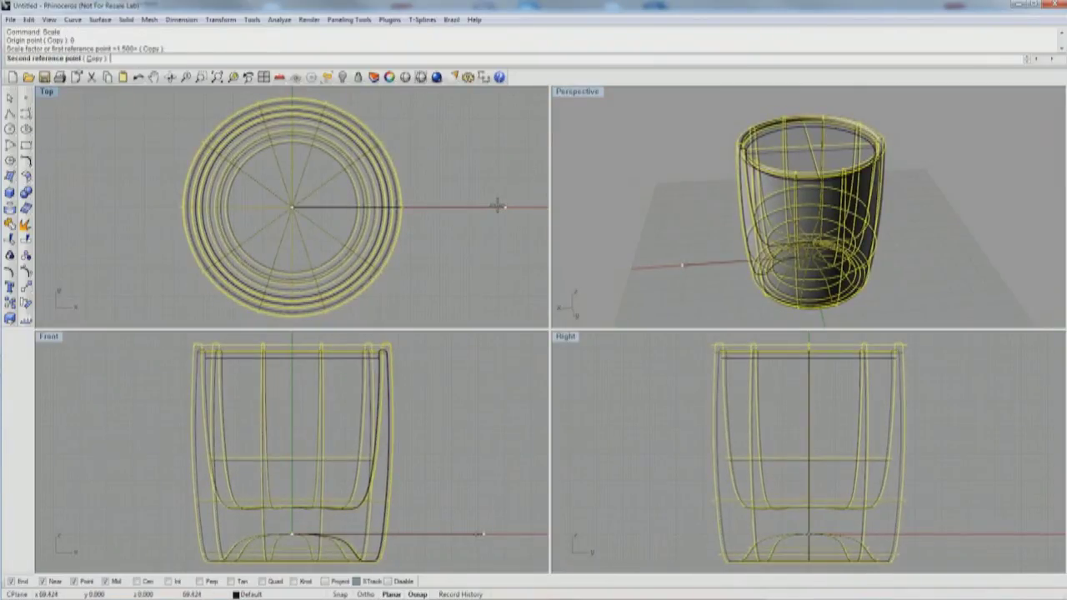
pyautogui.press('Escape')
pyautogui.click(759, 117)
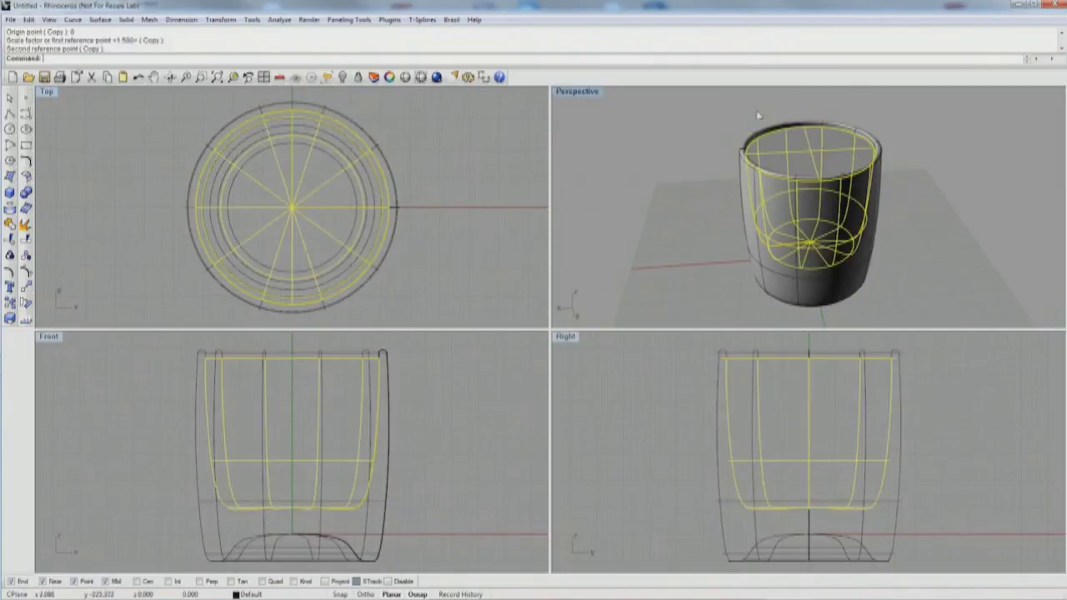
pyautogui.rightClick(676, 61)
pyautogui.click(707, 145)
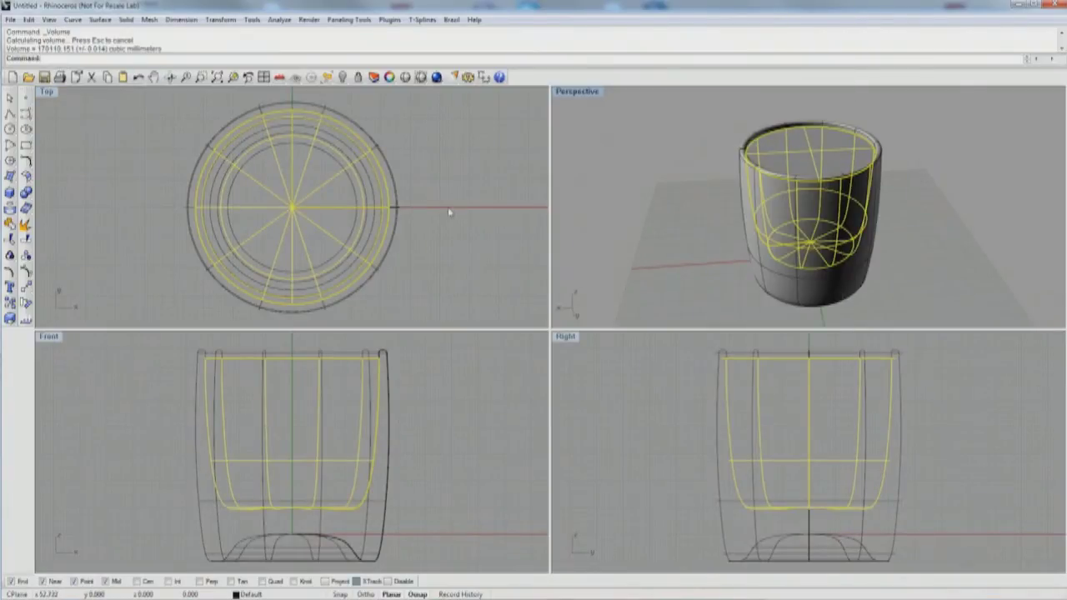
# Scale the cup and liquid again from origin 0 until the liquid measures 140236.365 cubic millimetres.
pyautogui.press('Escape')
pyautogui.hotkey('ctrl', 'a')
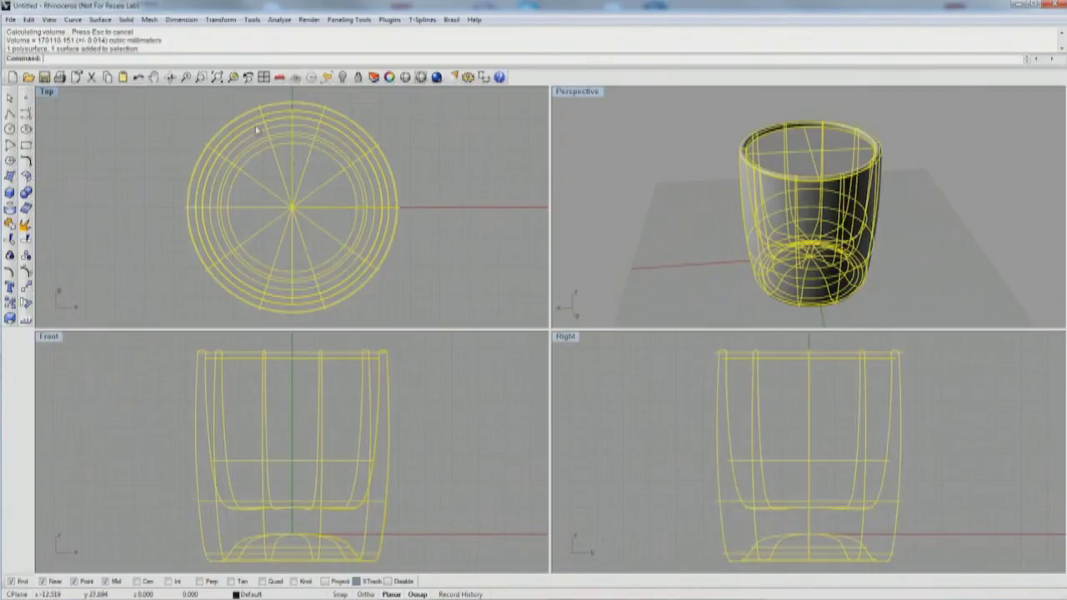
pyautogui.rightClick(297, 61)
pyautogui.click(323, 150)
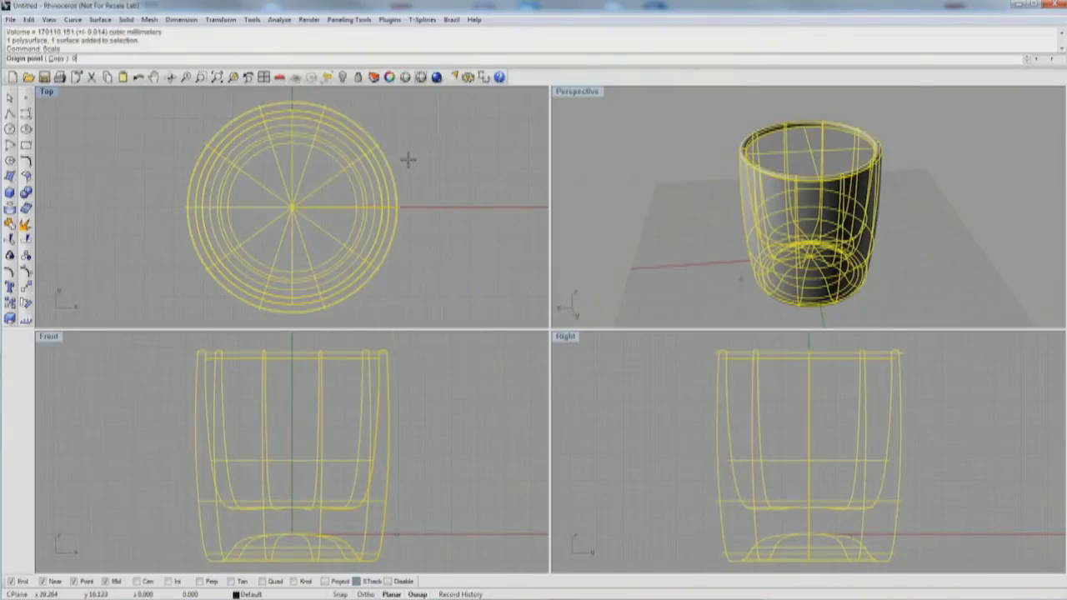
pyautogui.write('0')
pyautogui.press('Return')
pyautogui.click(514, 219)
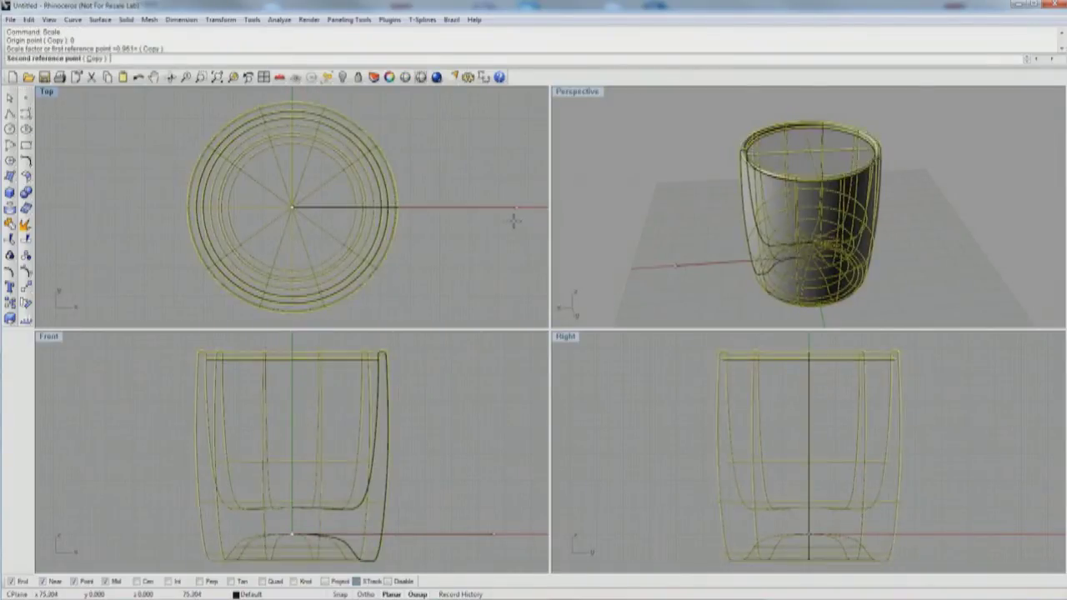
pyautogui.click(505, 226)
pyautogui.press('Escape')
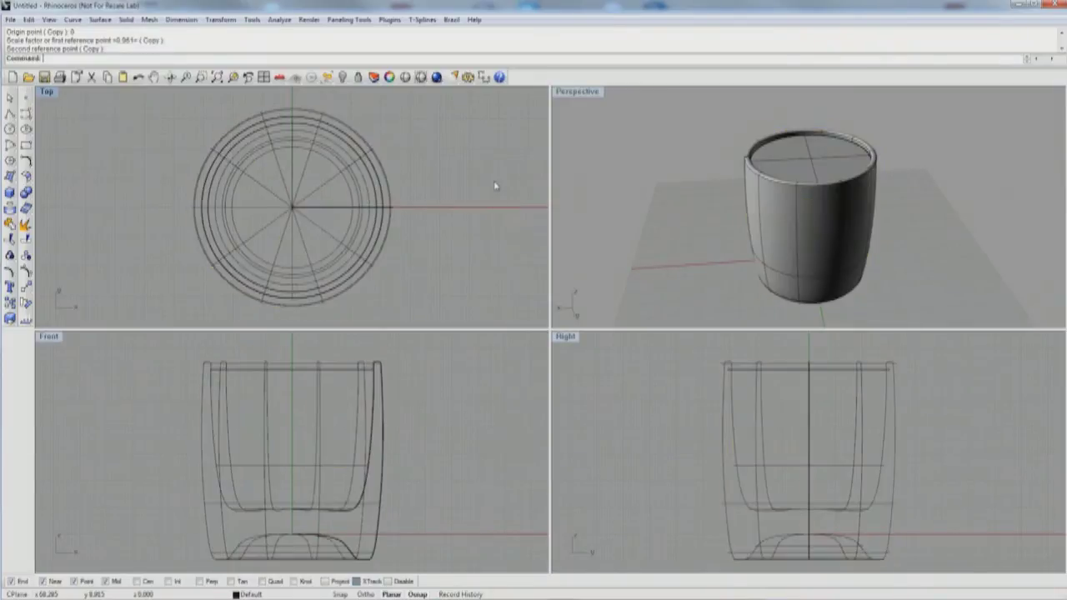
pyautogui.click(755, 166)
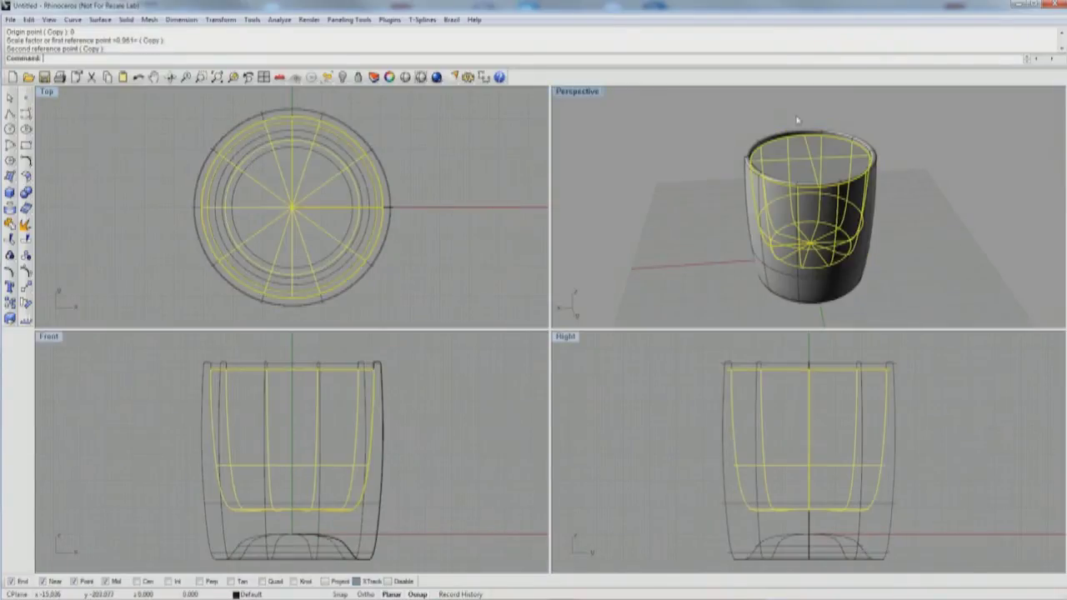
pyautogui.rightClick(763, 63)
pyautogui.click(794, 149)
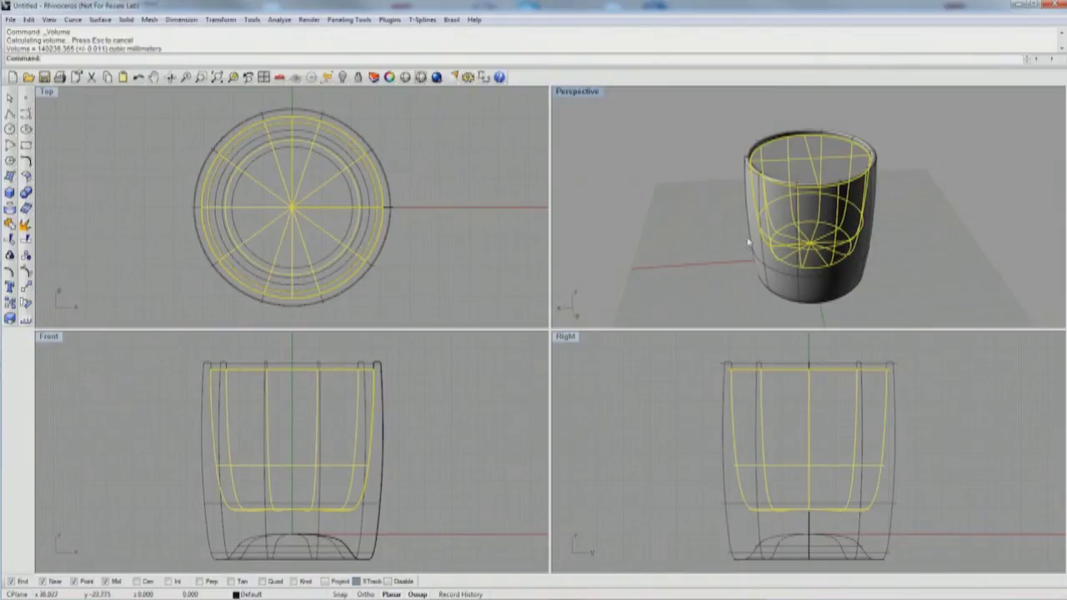
pyautogui.click(678, 195)
# Draw a centre-based box around the left cup's upper part and nudge it into place.
pyautogui.moveTo(678, 195); pyautogui.dragTo(915, 261, button='right')
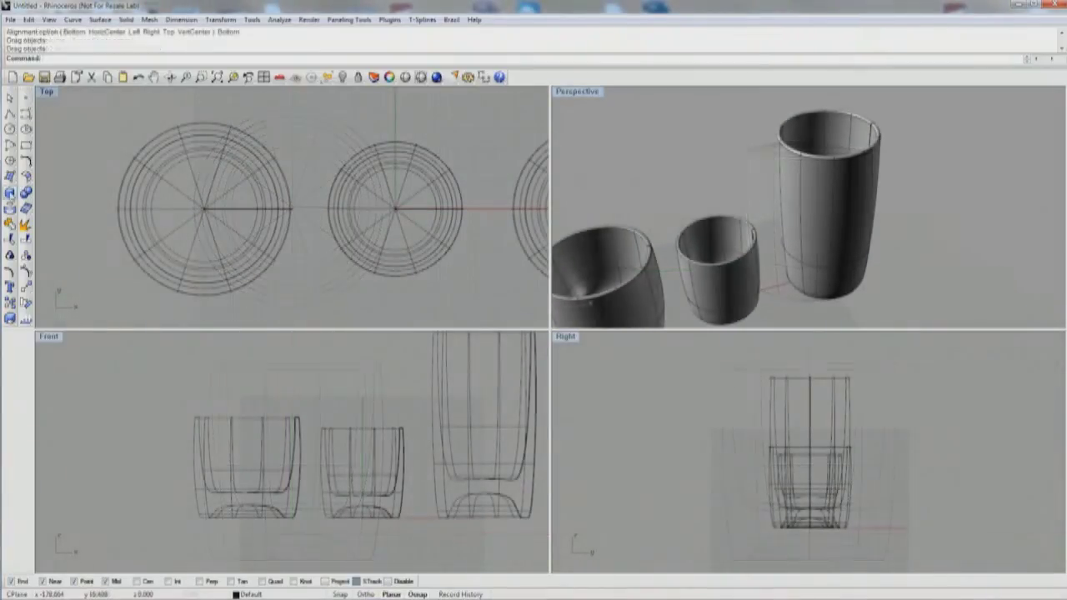
pyautogui.click(10, 191)
pyautogui.write('c')
pyautogui.press('Return')
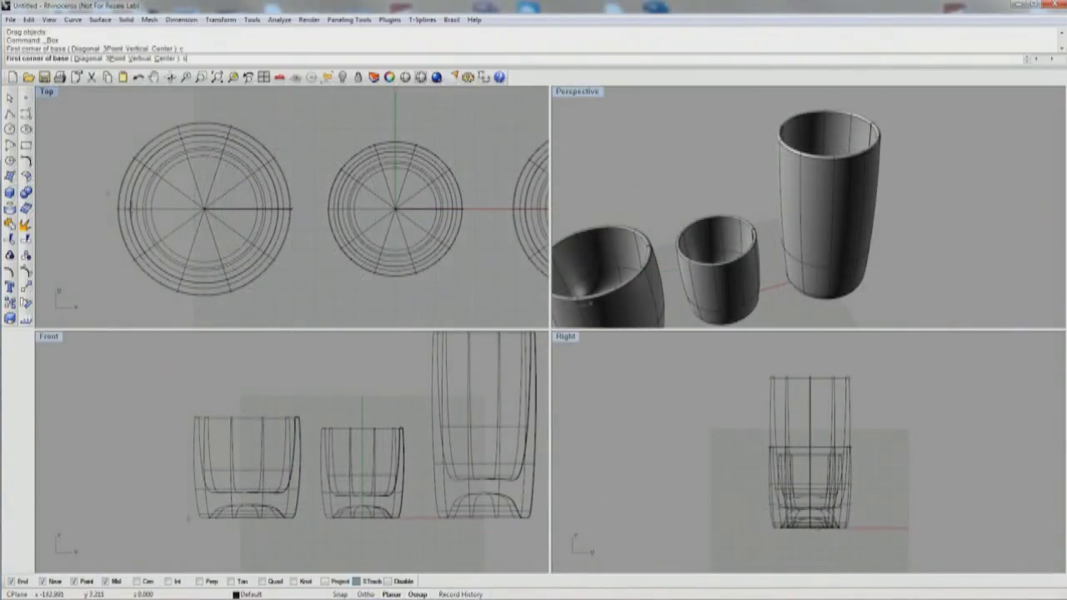
pyautogui.click(203, 208)
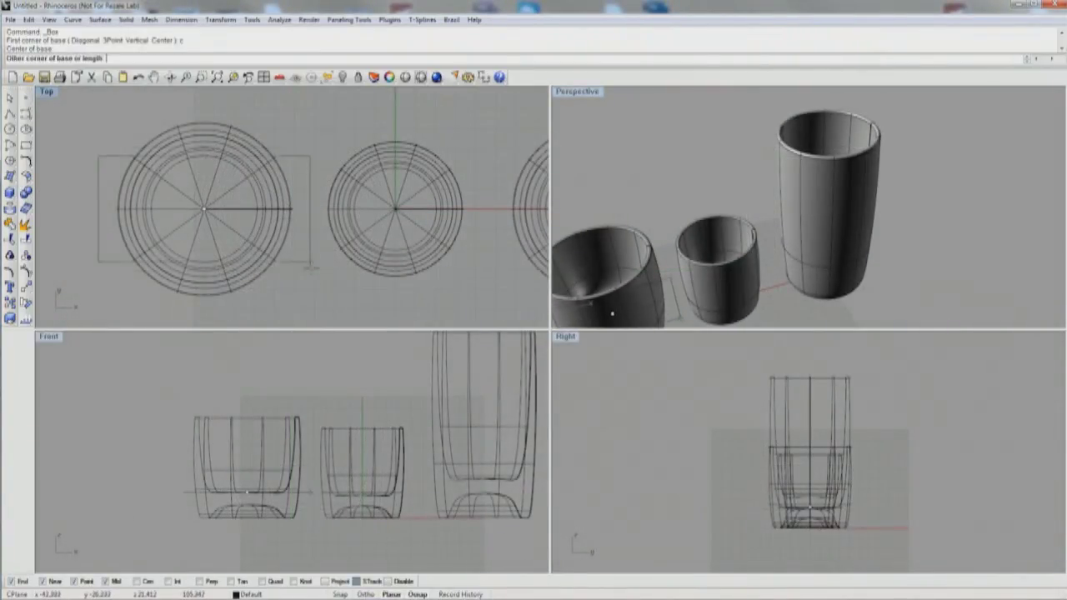
pyautogui.click(303, 308)
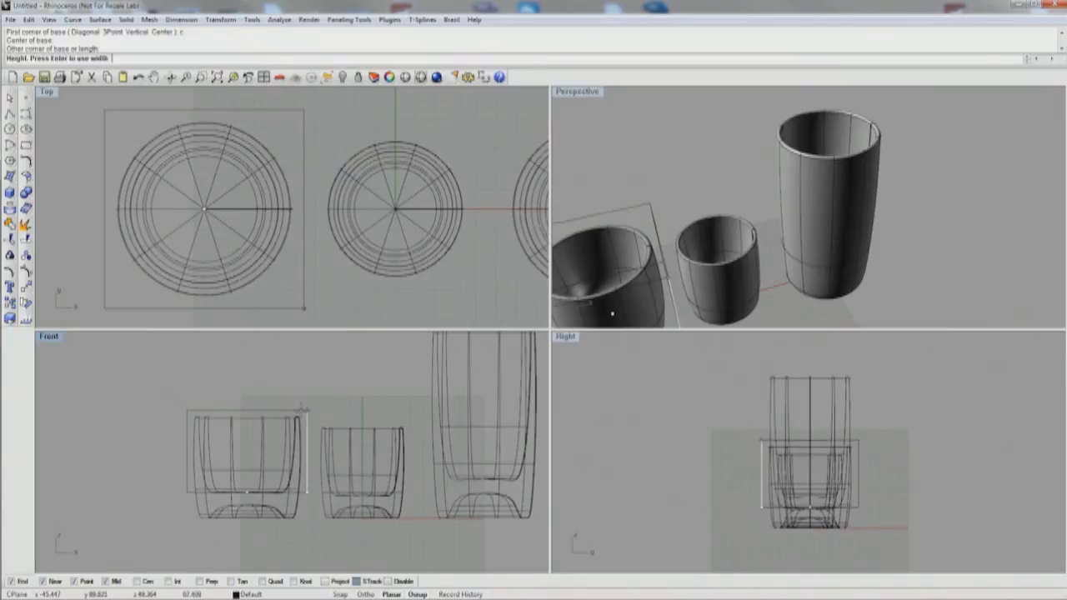
pyautogui.click(307, 415)
pyautogui.moveTo(308, 418); pyautogui.dragTo(316, 420)
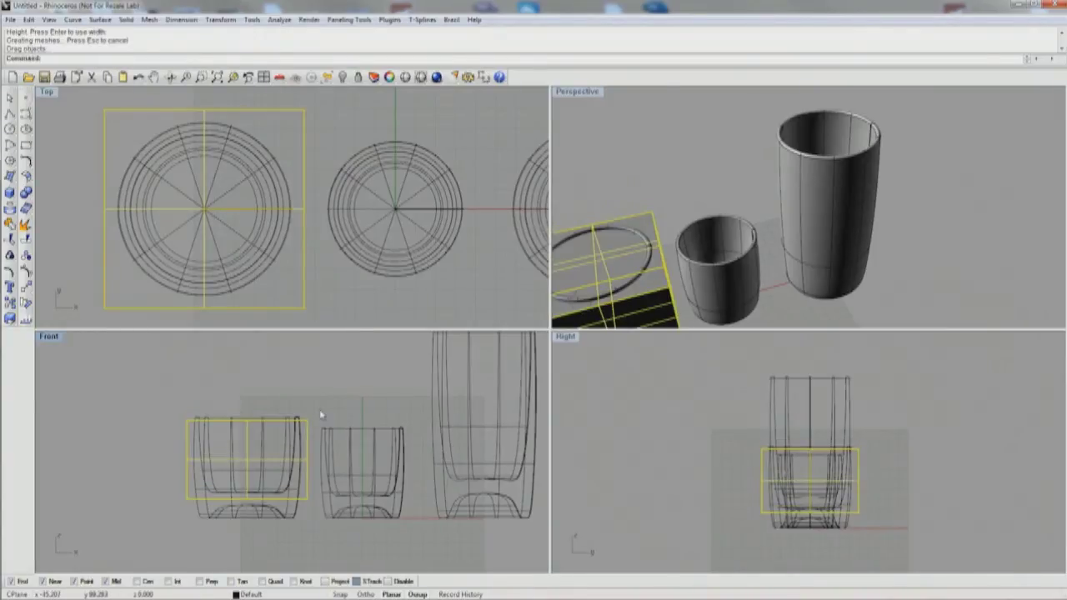
pyautogui.press('Escape')
pyautogui.moveTo(601, 273); pyautogui.dragTo(764, 183, button='right')
pyautogui.scroll(3, 745, 192)
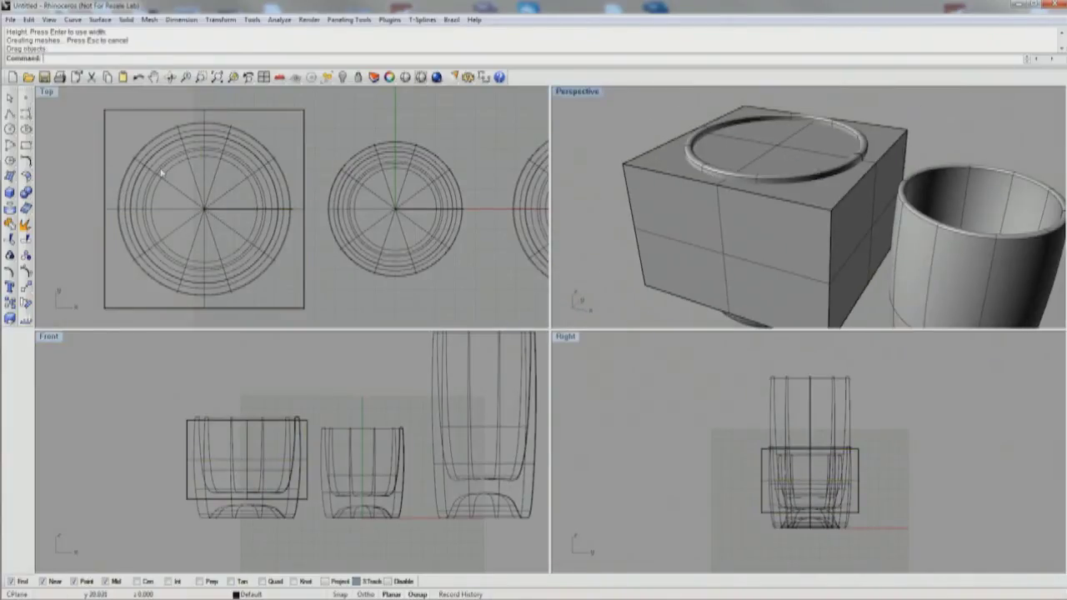
# Subtract the cup from the box, delete the leftover, and measure the liquid at about 261,704 mm³.
pyautogui.click(26, 192)
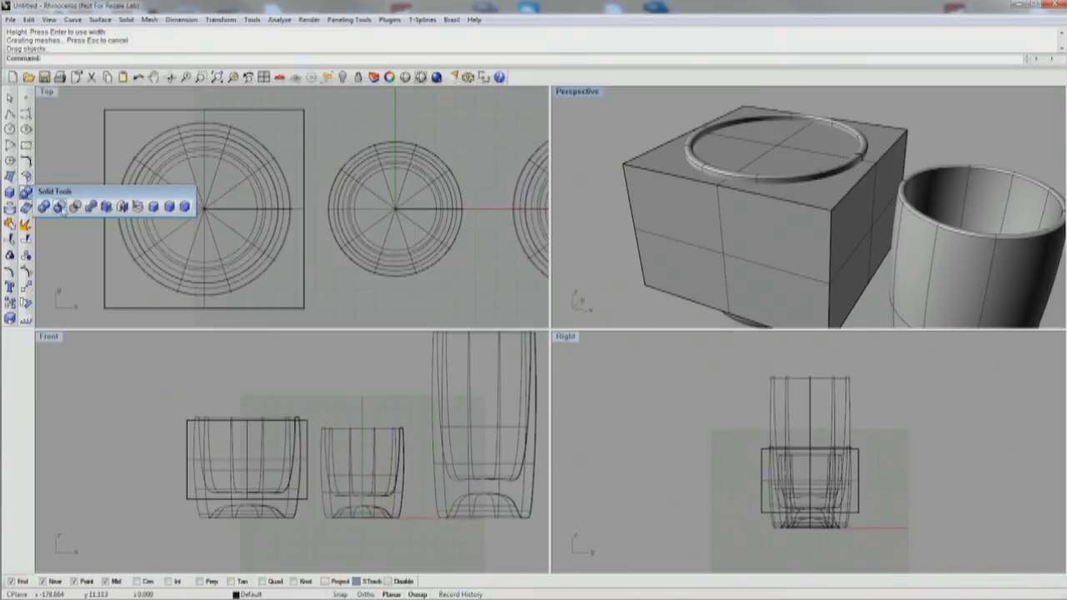
pyautogui.click(62, 208)
pyautogui.click(760, 147)
pyautogui.press('Return')
pyautogui.click(752, 129)
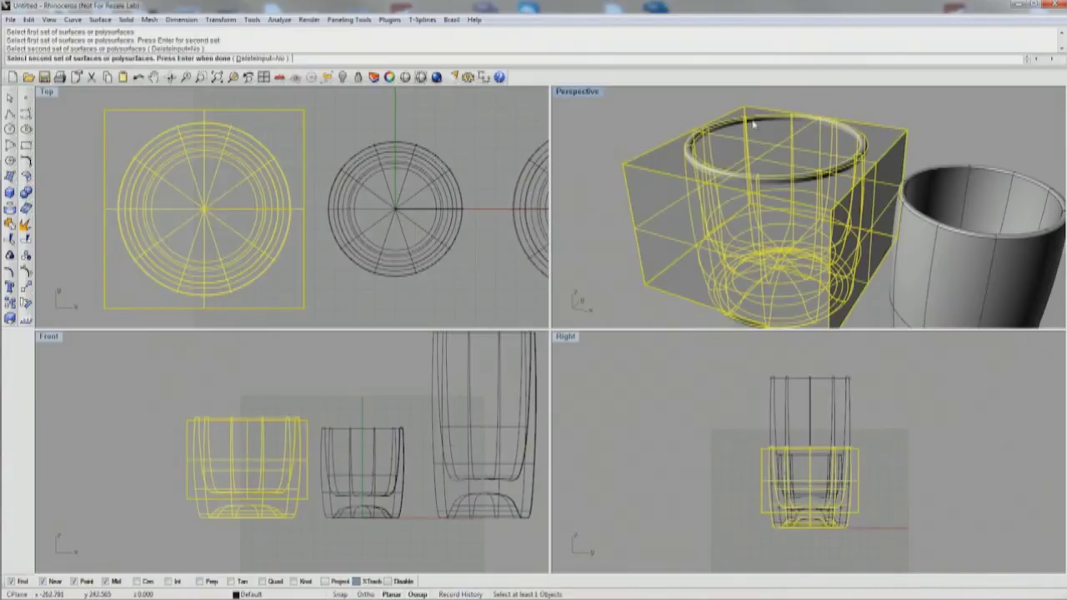
pyautogui.press('Return')
pyautogui.press('Delete')
pyautogui.click(757, 148)
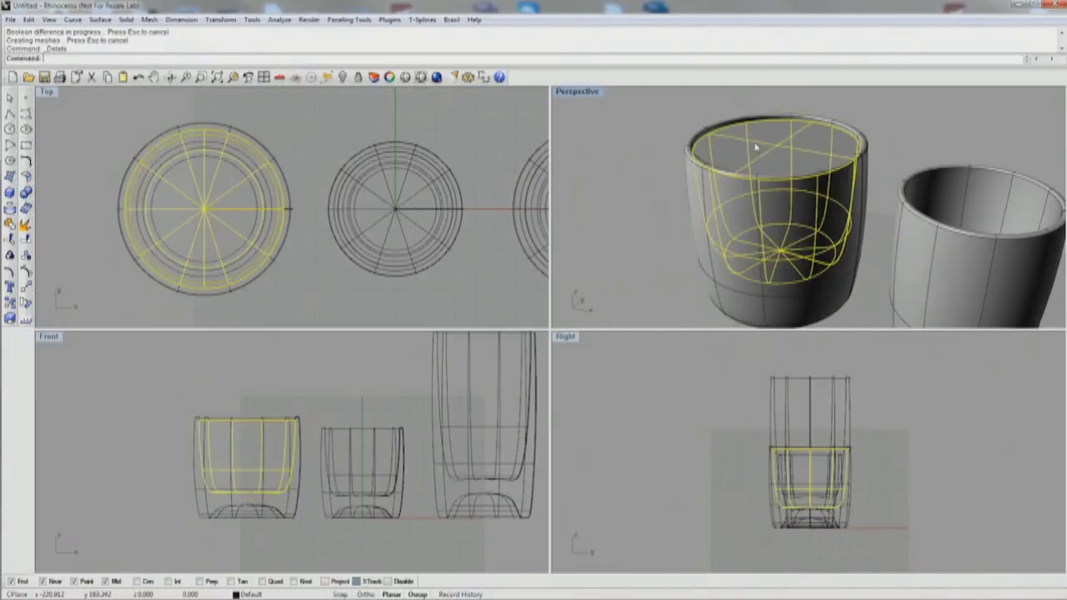
pyautogui.rightClick(505, 60)
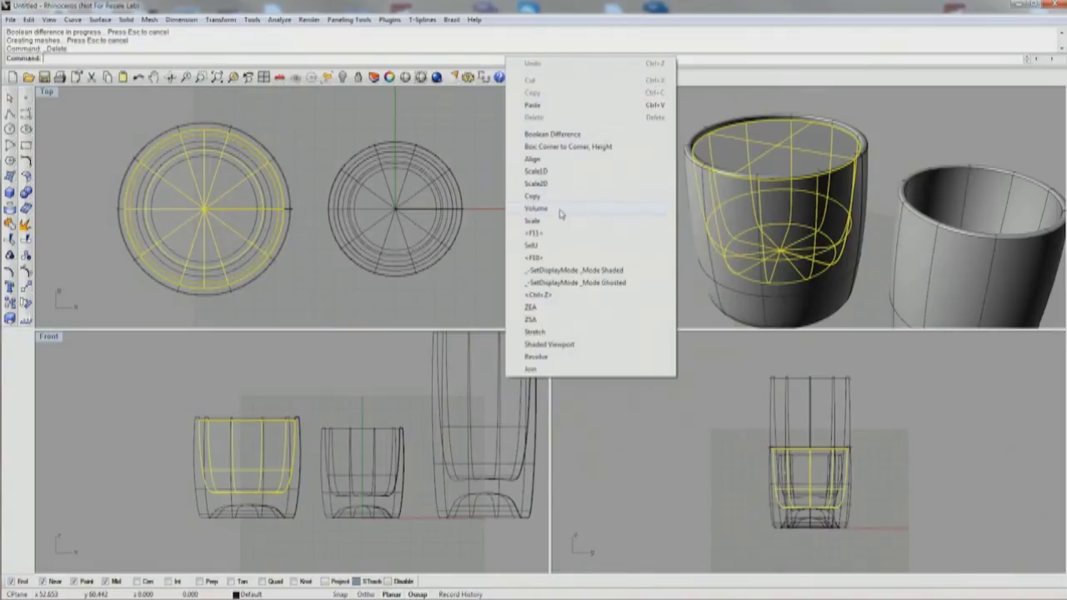
pyautogui.click(561, 210)
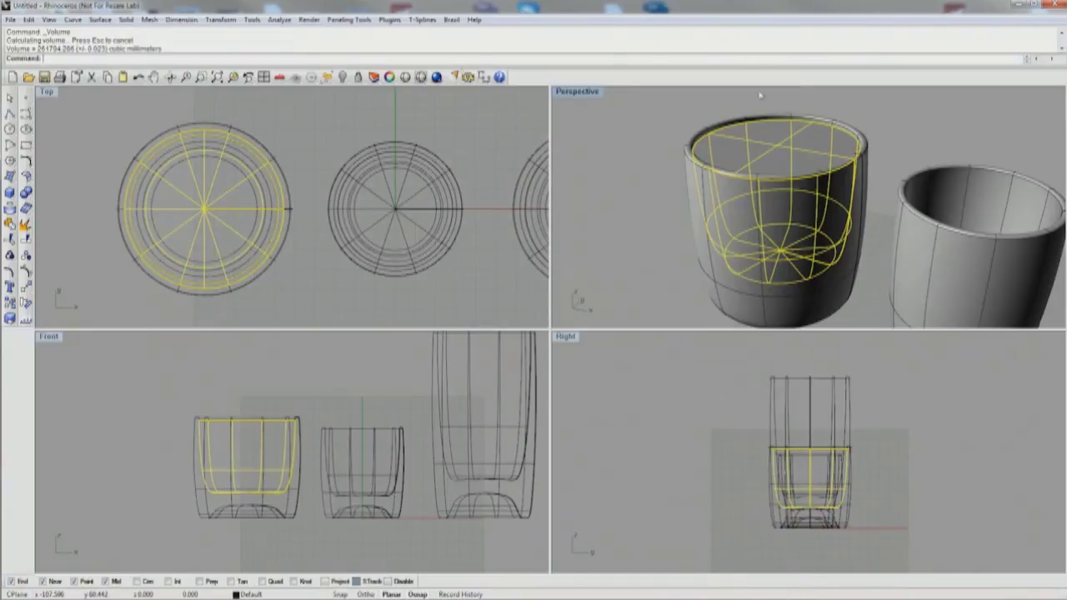
# Delete the liquid solid and reselect the left cup.
pyautogui.click(844, 125)
pyautogui.keyDown('shift'); pyautogui.click(803, 144); pyautogui.keyUp('shift')
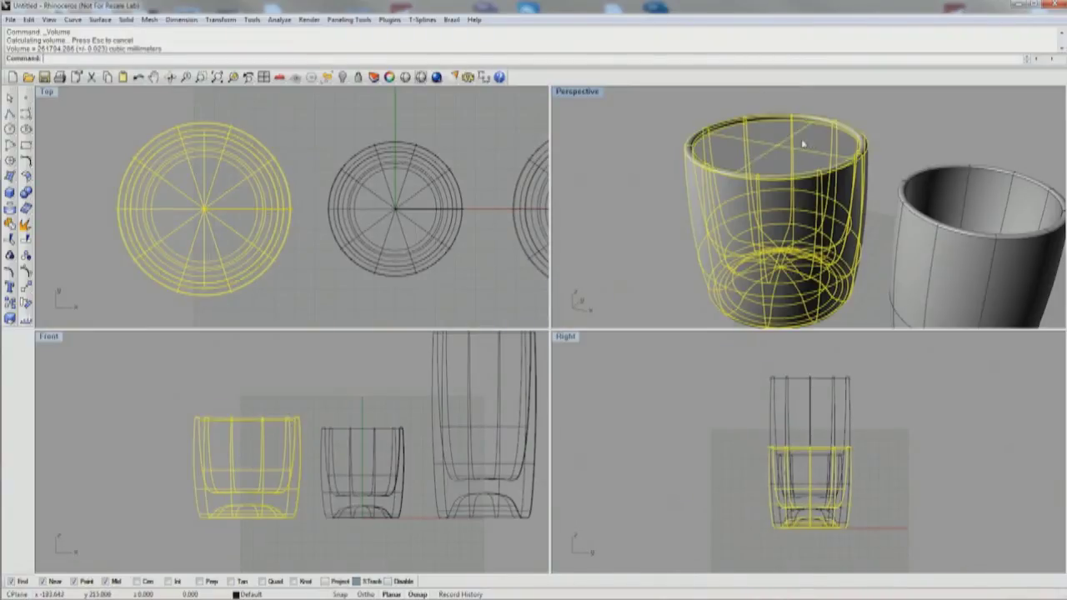
pyautogui.click(686, 141)
pyautogui.click(783, 147)
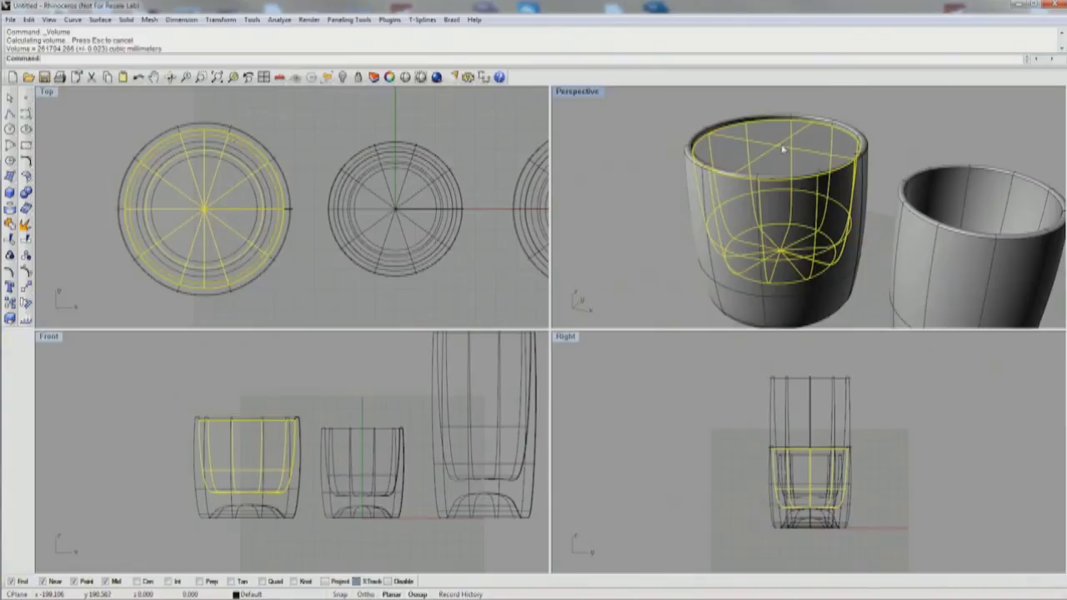
pyautogui.press('Delete')
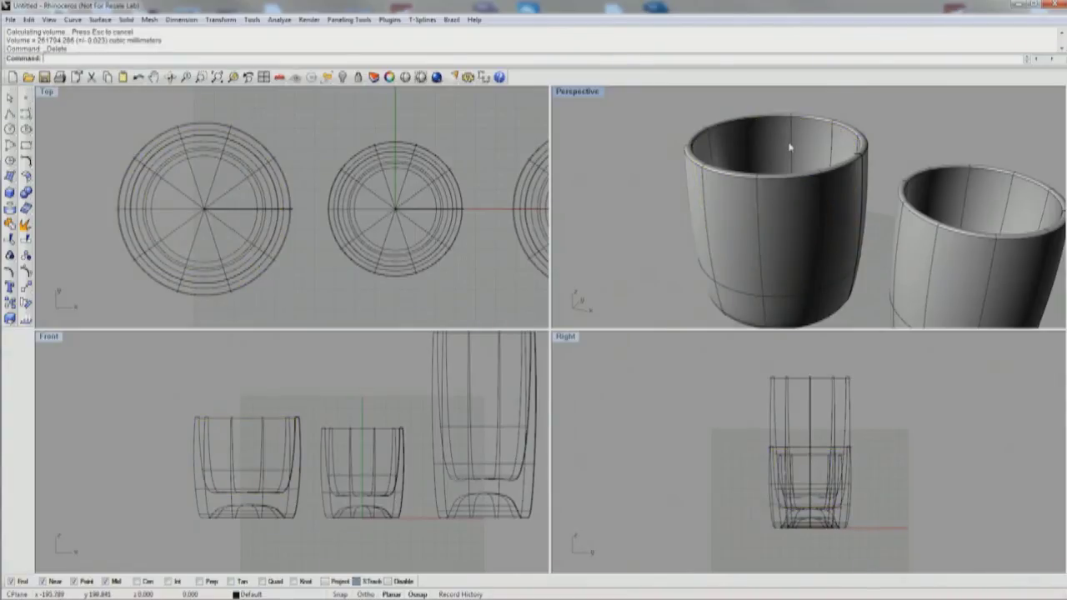
pyautogui.click(790, 147)
pyautogui.moveTo(233, 501); pyautogui.dragTo(202, 475, button='right')
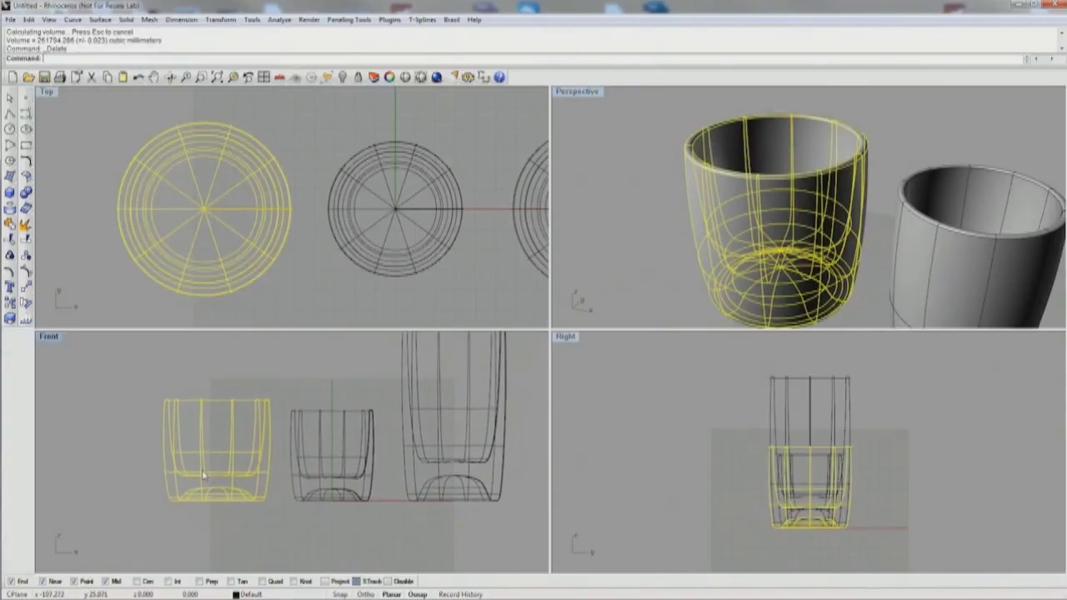
# Show the left cup's control points and select the whole inner-bottom ring with SelU.
pyautogui.press('F10')
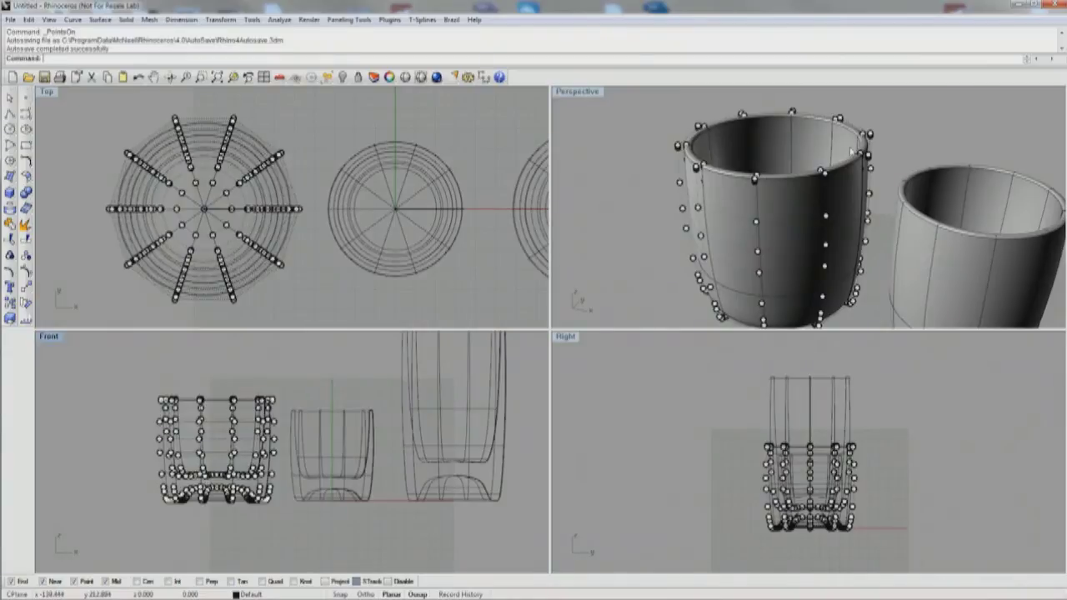
pyautogui.moveTo(850, 151); pyautogui.dragTo(786, 223, button='right')
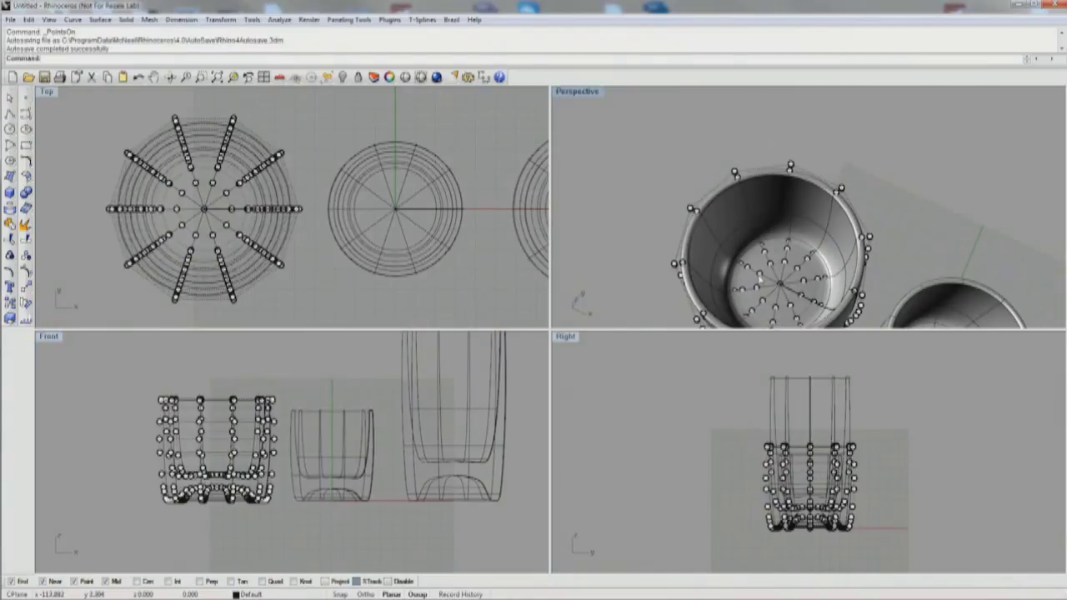
pyautogui.keyDown('shift'); pyautogui.click(744, 266); pyautogui.keyUp('shift')
pyautogui.keyDown('shift'); pyautogui.click(749, 271); pyautogui.keyUp('shift')
pyautogui.keyDown('shift'); pyautogui.click(761, 277); pyautogui.keyUp('shift')
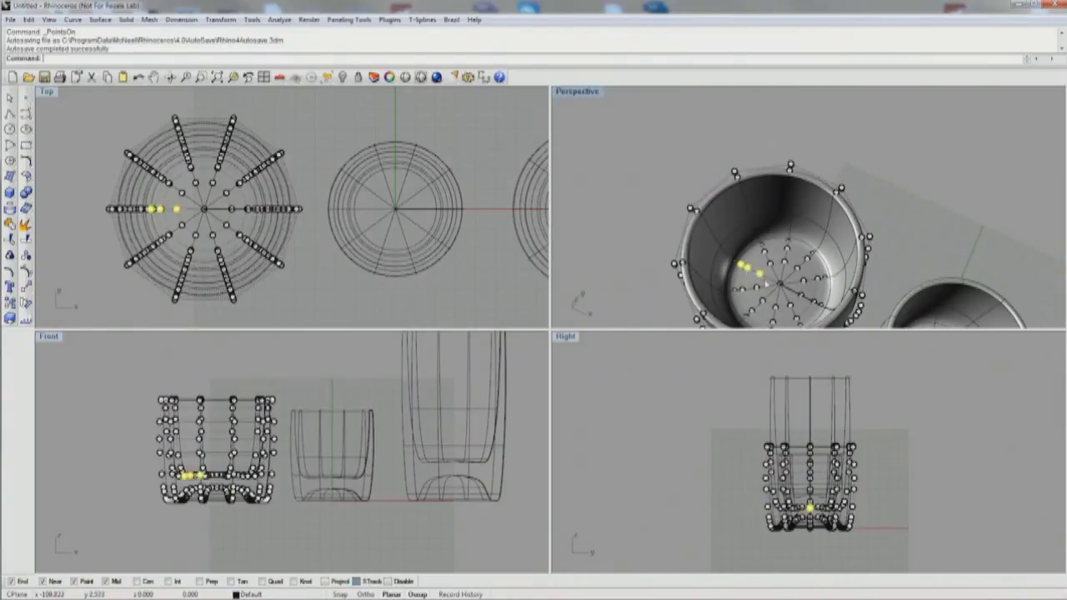
pyautogui.moveTo(779, 288); pyautogui.dragTo(764, 249, button='right')
pyautogui.scroll(5, 765, 254)
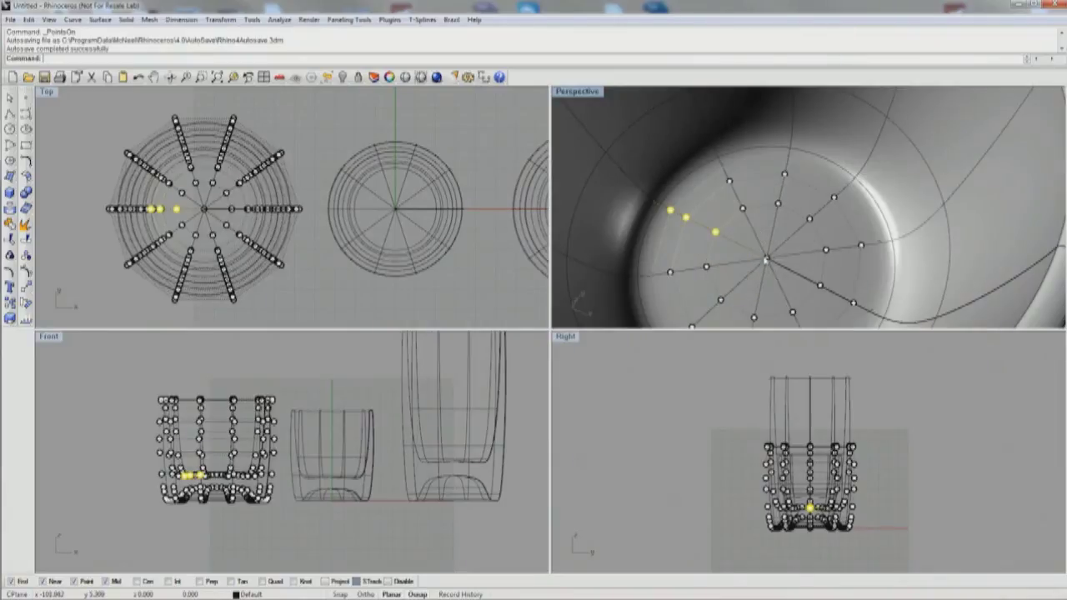
pyautogui.keyDown('shift'); pyautogui.click(771, 262); pyautogui.keyUp('shift')
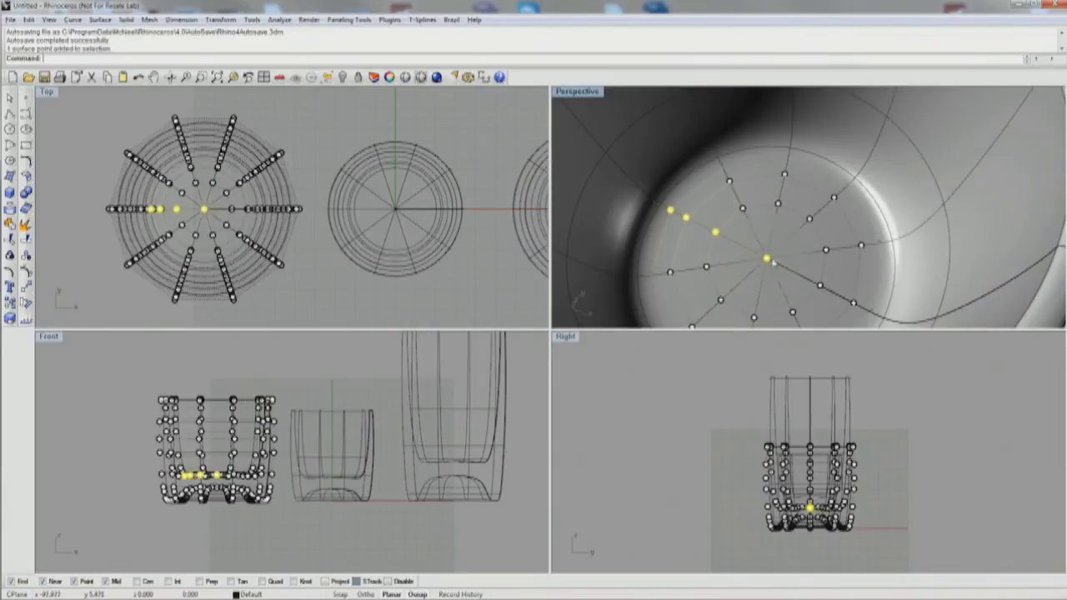
pyautogui.write('selU')
pyautogui.press('Return')
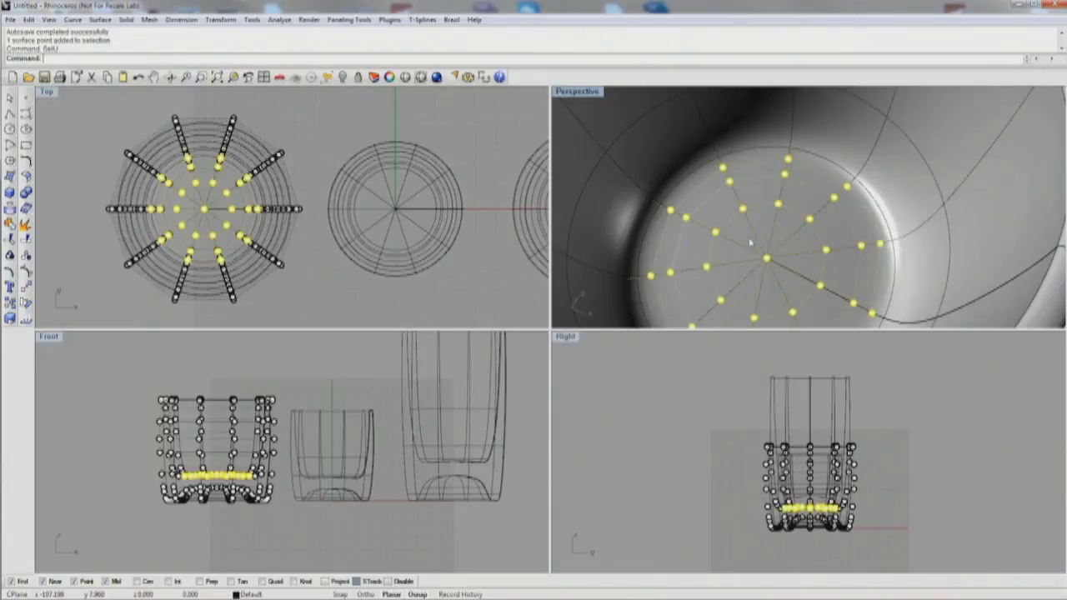
# Drag the selected bottom points down in Front view and hide the control points.
pyautogui.scroll(6, 218, 457)
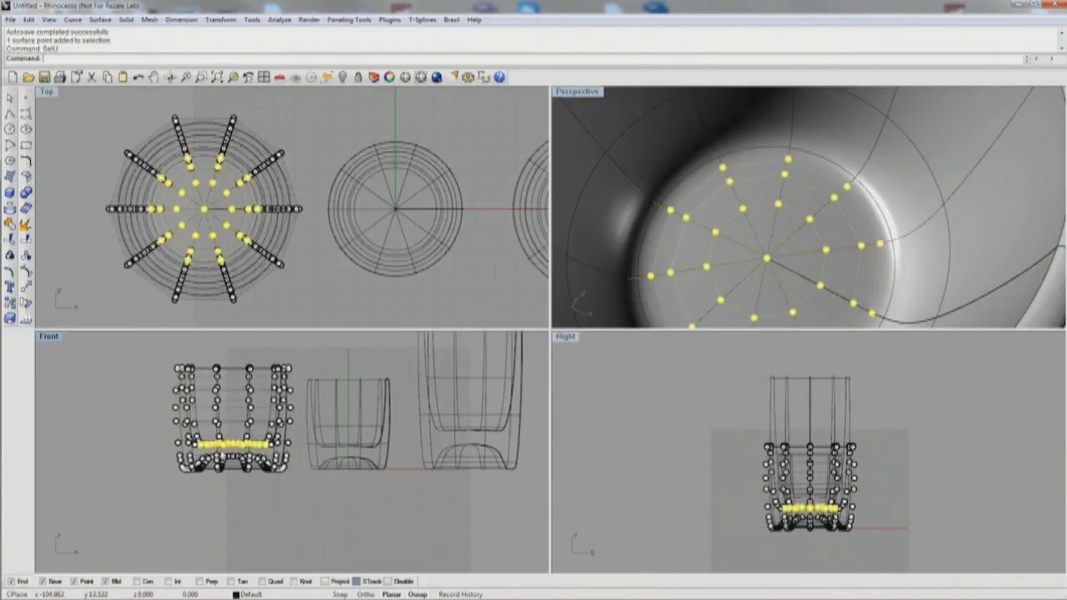
pyautogui.moveTo(236, 430); pyautogui.dragTo(236, 446)
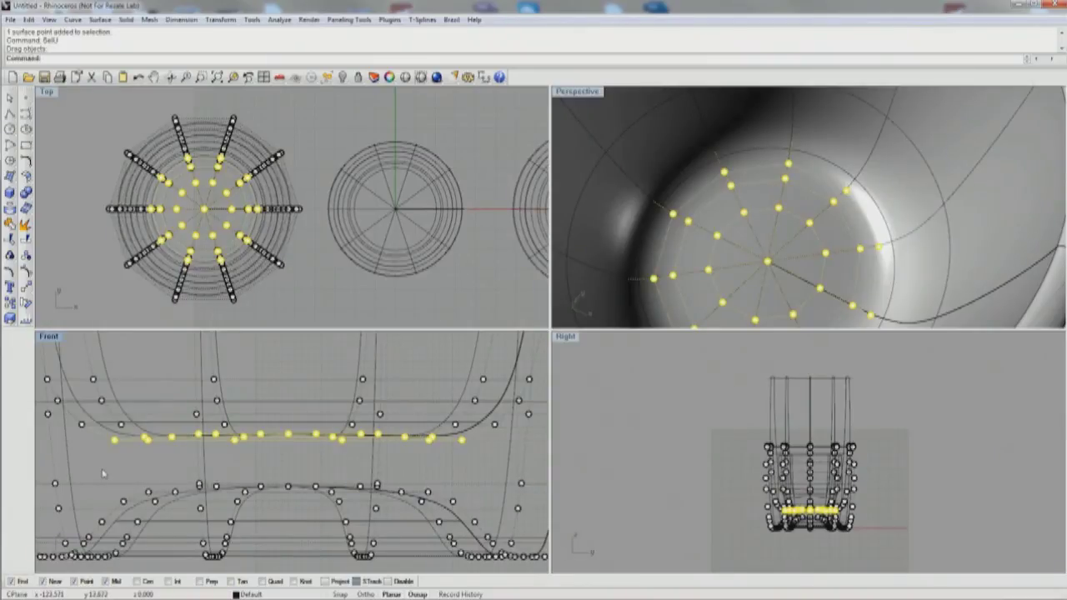
pyautogui.press('F11')
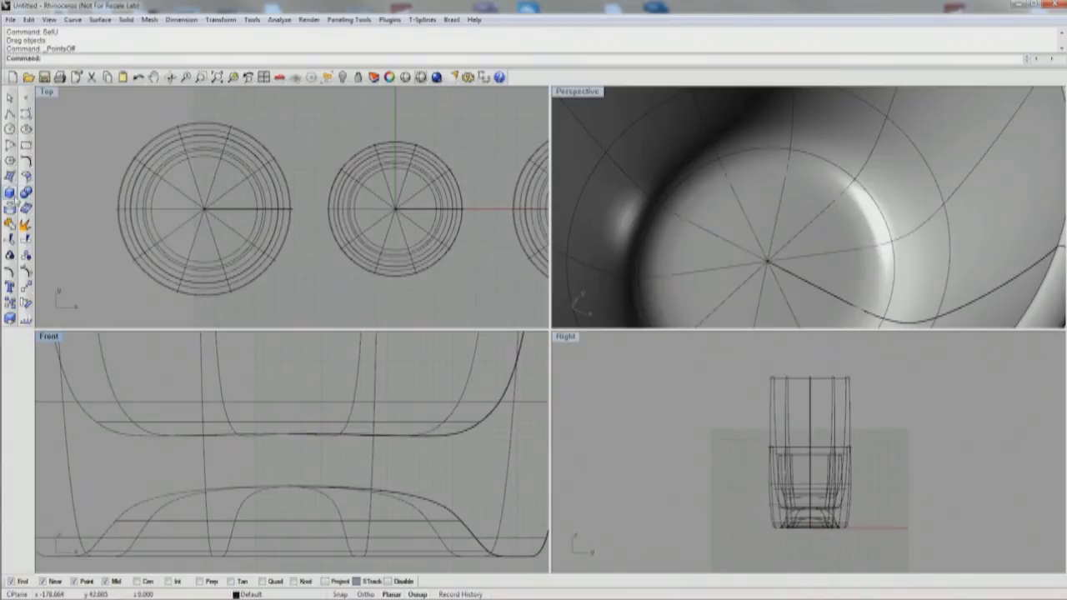
# Draw a centre-based box around the left cup and lower it to the fill level.
pyautogui.click(10, 193)
pyautogui.write('c')
pyautogui.press('Return')
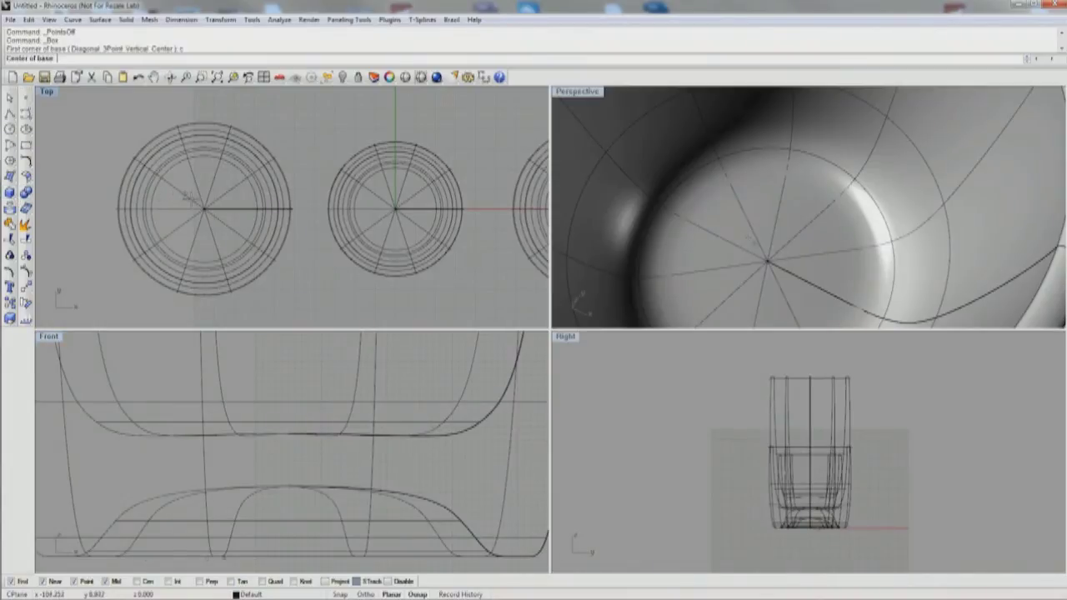
pyautogui.click(204, 208)
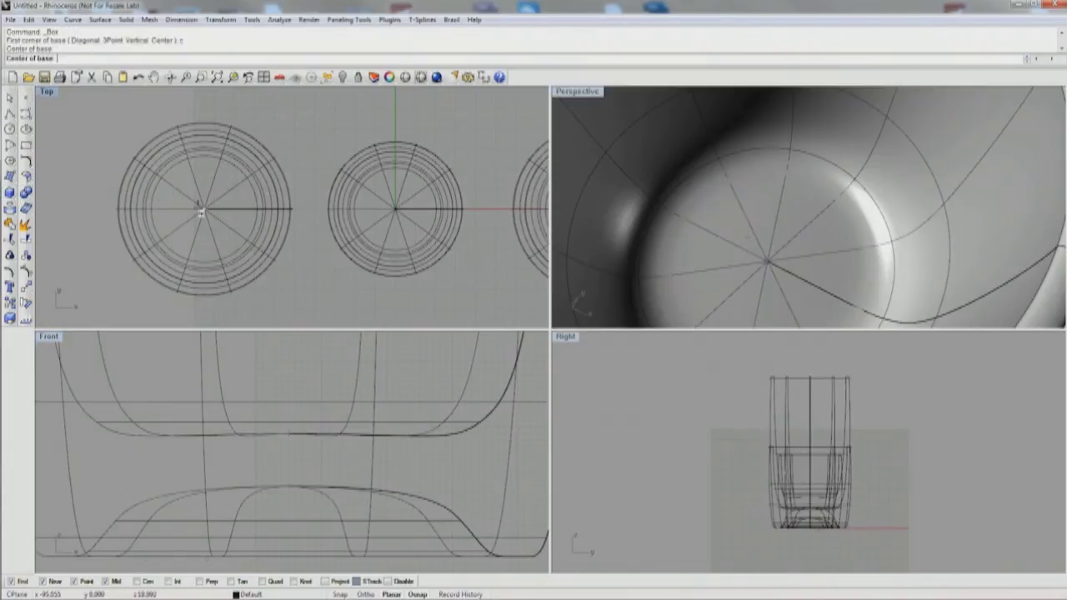
pyautogui.click(308, 300)
pyautogui.scroll(-5, 301, 461)
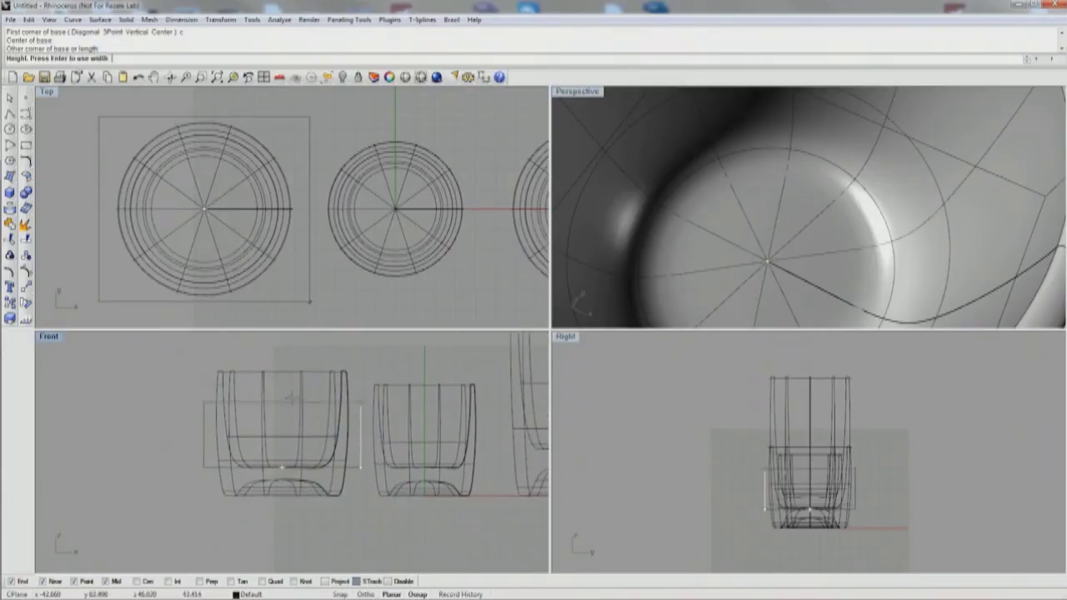
pyautogui.click(292, 366)
pyautogui.click(356, 367)
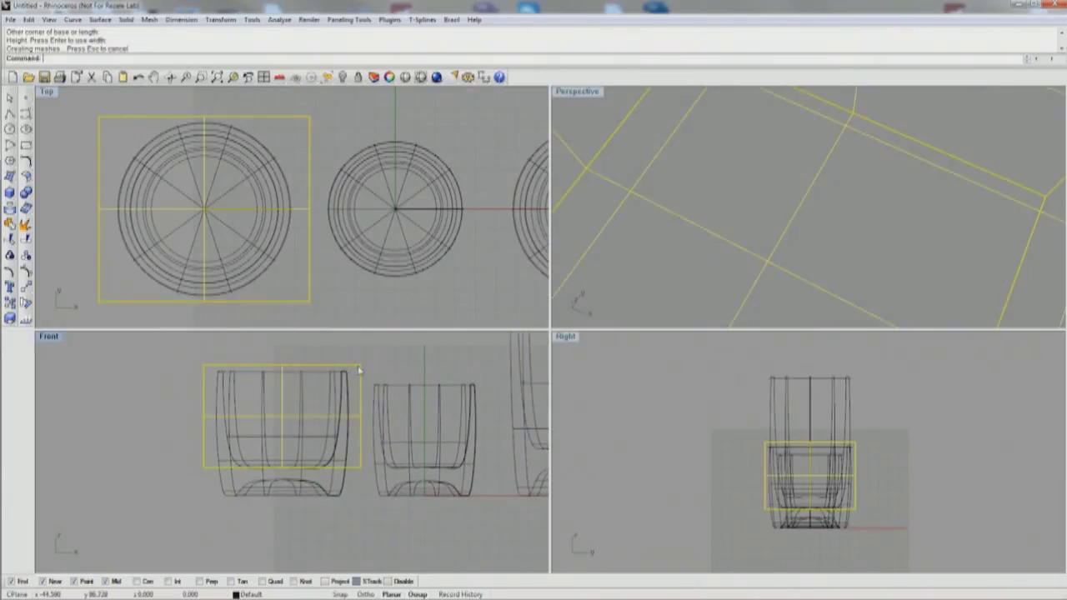
pyautogui.moveTo(359, 376); pyautogui.dragTo(360, 379)
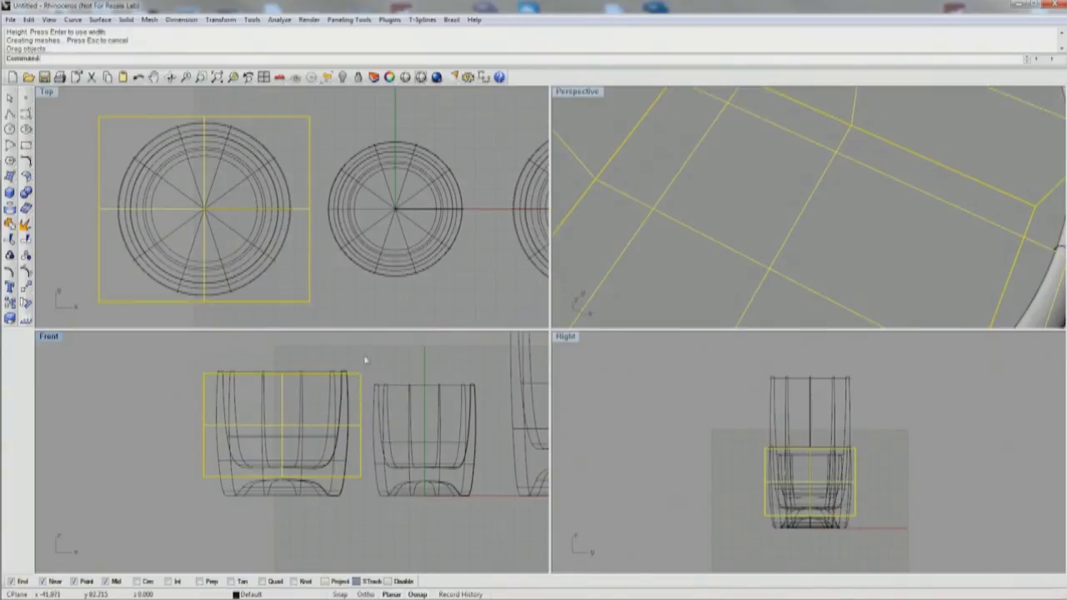
pyautogui.click(364, 360)
# Subtract the cup from the box, delete the leftover box, and select the liquid solid.
pyautogui.scroll(-5, 626, 226)
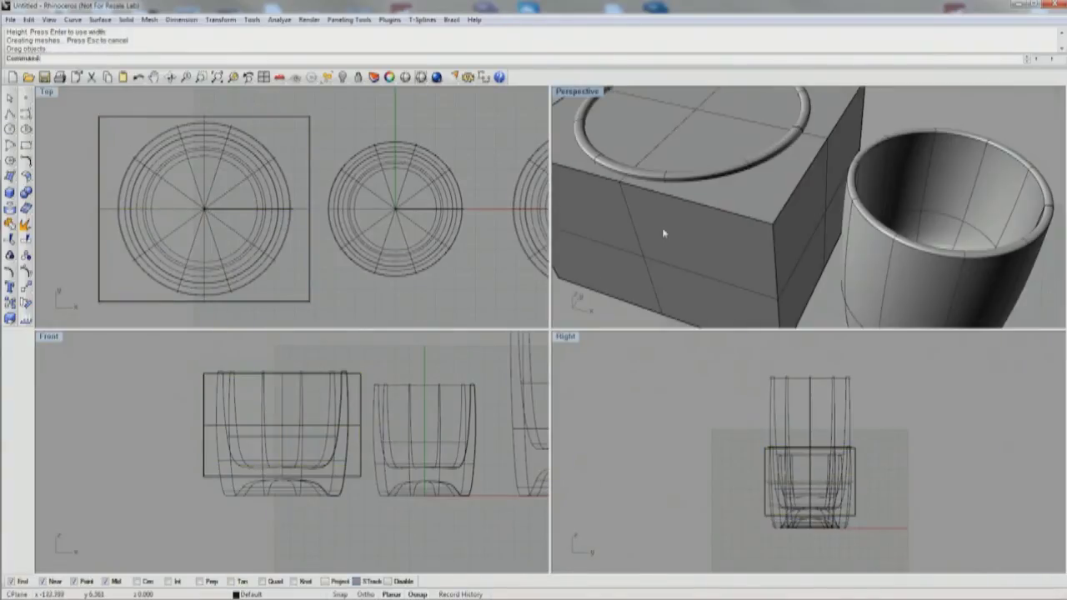
pyautogui.moveTo(663, 233); pyautogui.dragTo(549, 212, button='right')
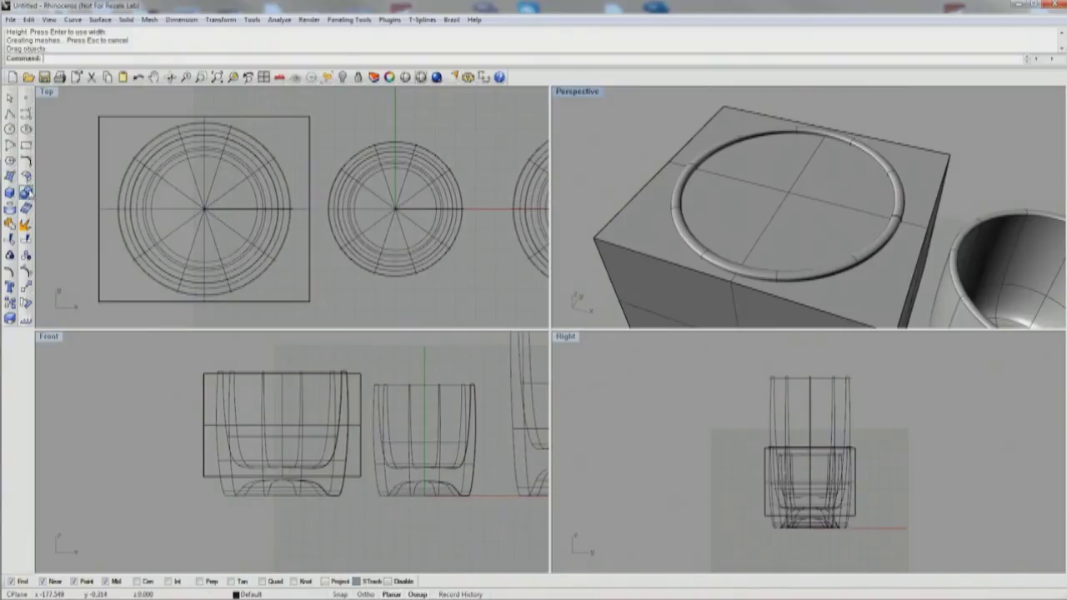
pyautogui.click(27, 190)
pyautogui.click(56, 205)
pyautogui.click(788, 188)
pyautogui.press('Return')
pyautogui.click(773, 138)
pyautogui.press('Return')
pyautogui.press('Delete')
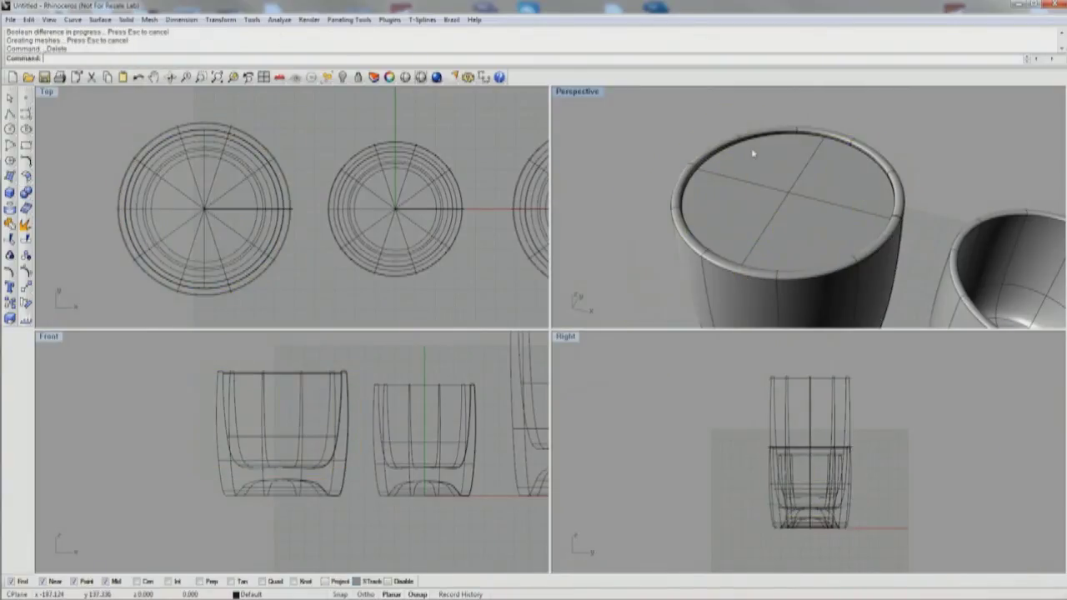
pyautogui.click(721, 146)
pyautogui.rightClick(650, 56)
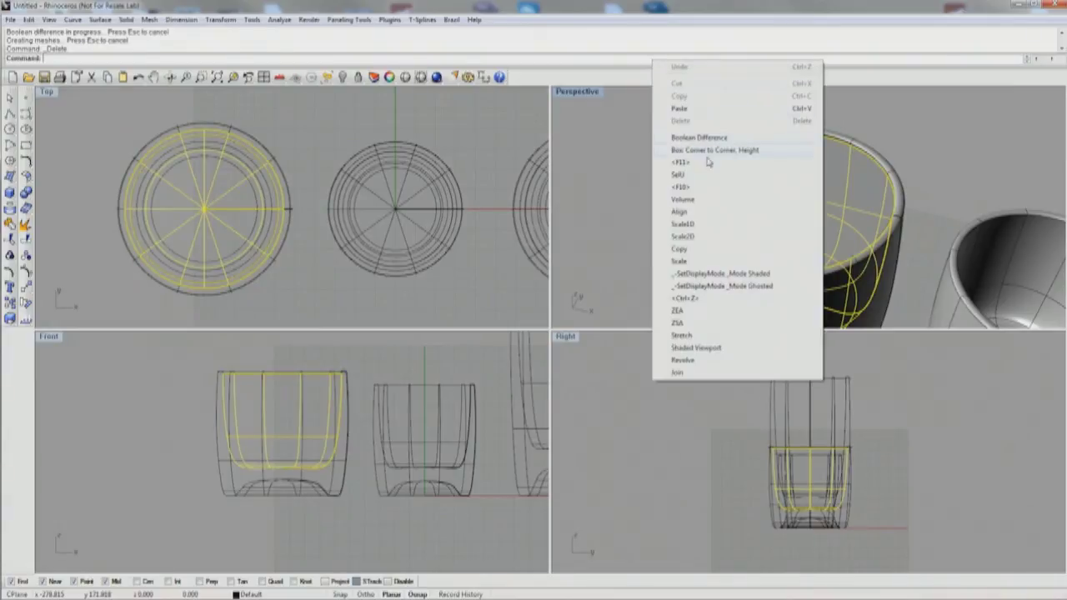
# Measure the liquid, undo the earlier Scale2D, and rescale it horizontally from the circle centre.
pyautogui.click(682, 199)
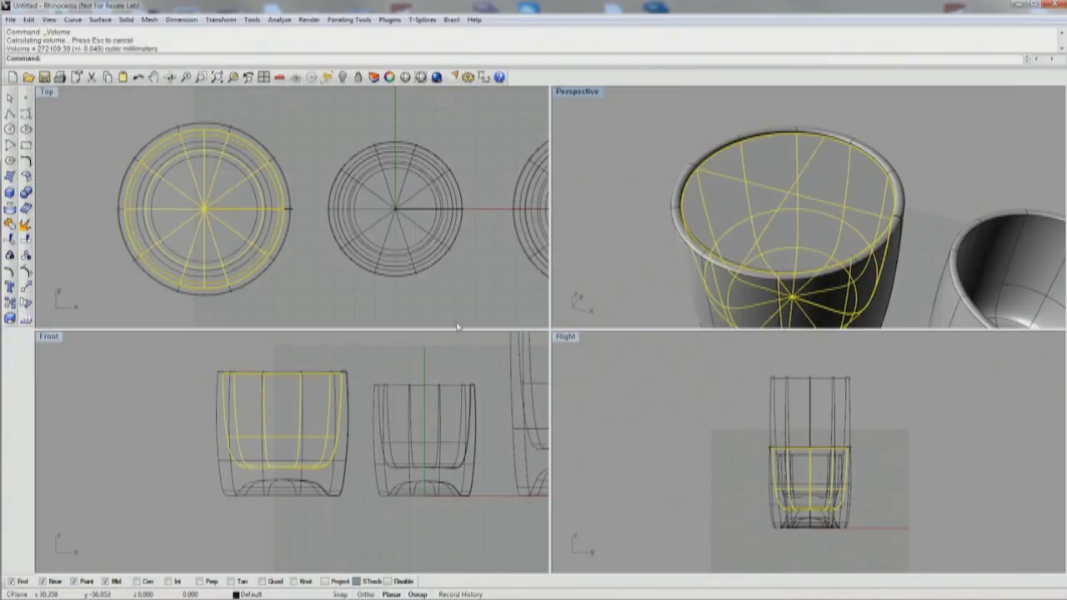
pyautogui.hotkey('ctrl', 'z')
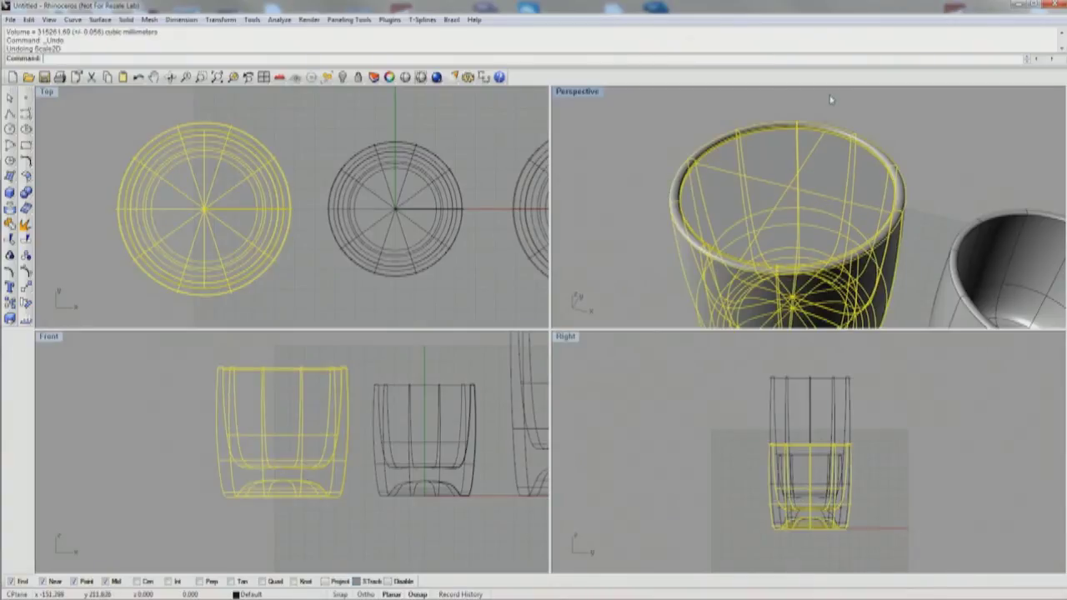
pyautogui.rightClick(414, 60)
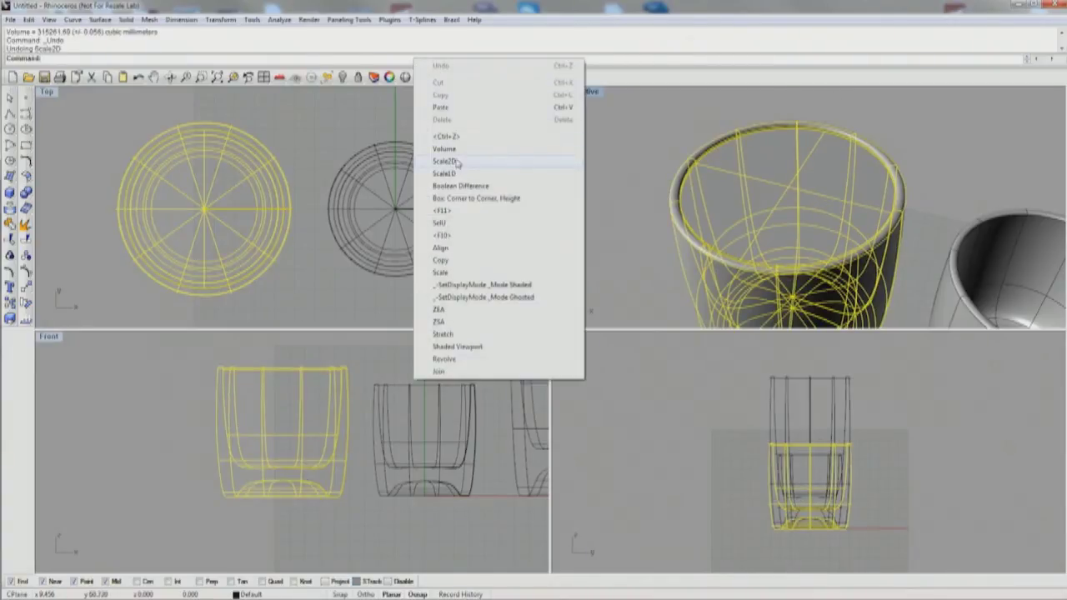
pyautogui.click(444, 160)
pyautogui.click(204, 209)
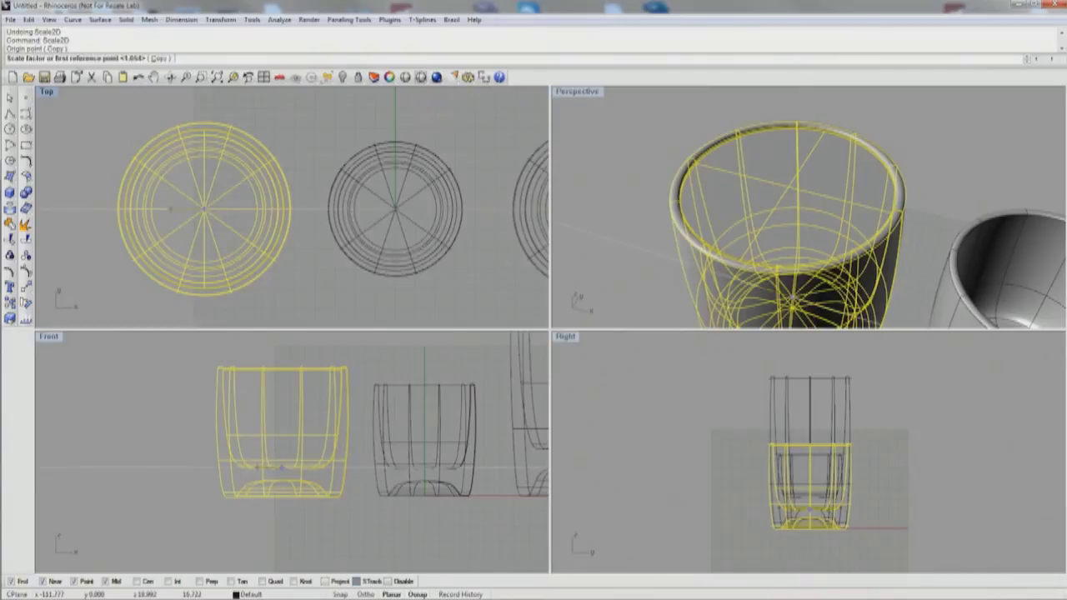
pyautogui.click(291, 208)
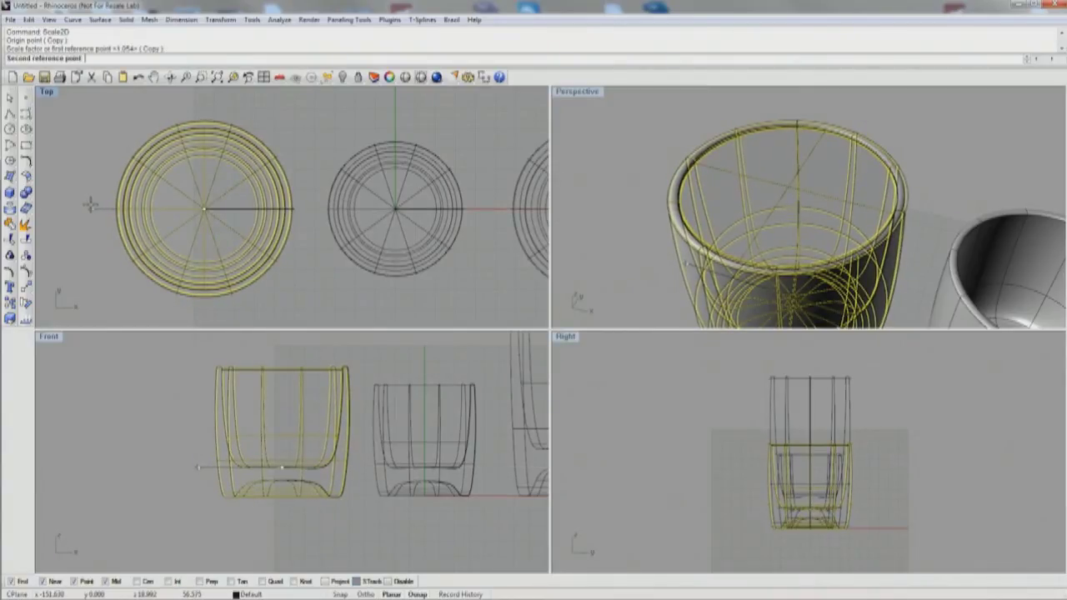
pyautogui.click(816, 183)
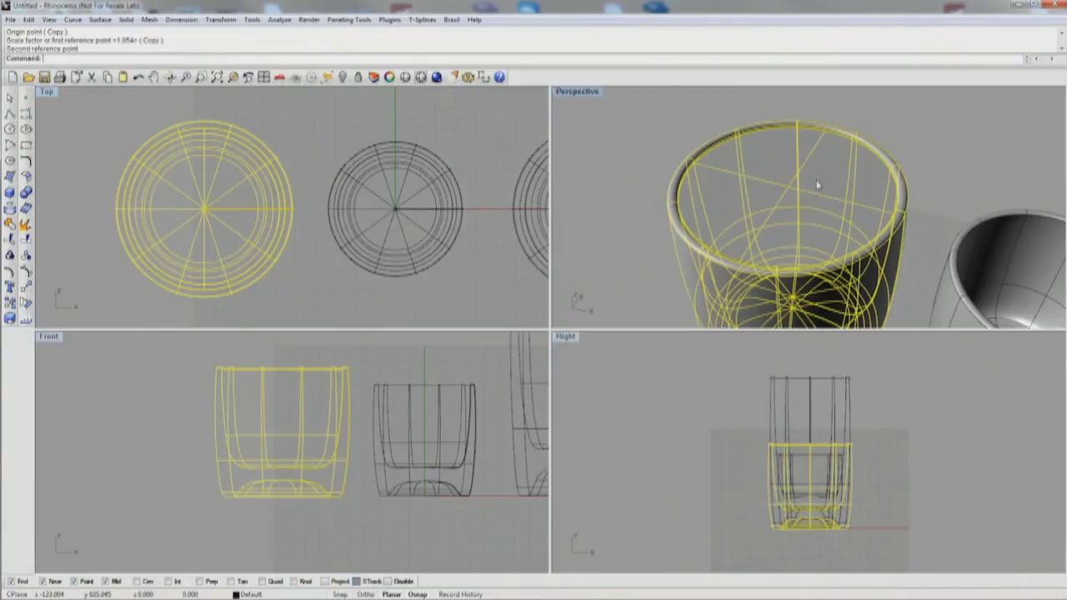
# Verify the scaled liquid's volume reads 205442.38 cubic millimetres.
pyautogui.rightClick(820, 61)
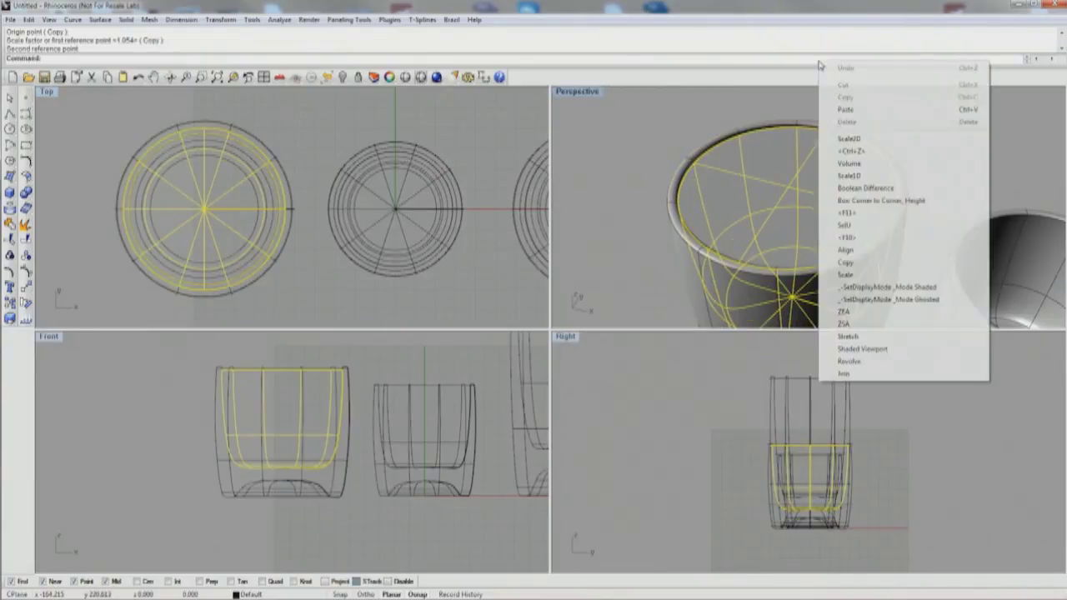
pyautogui.click(849, 163)
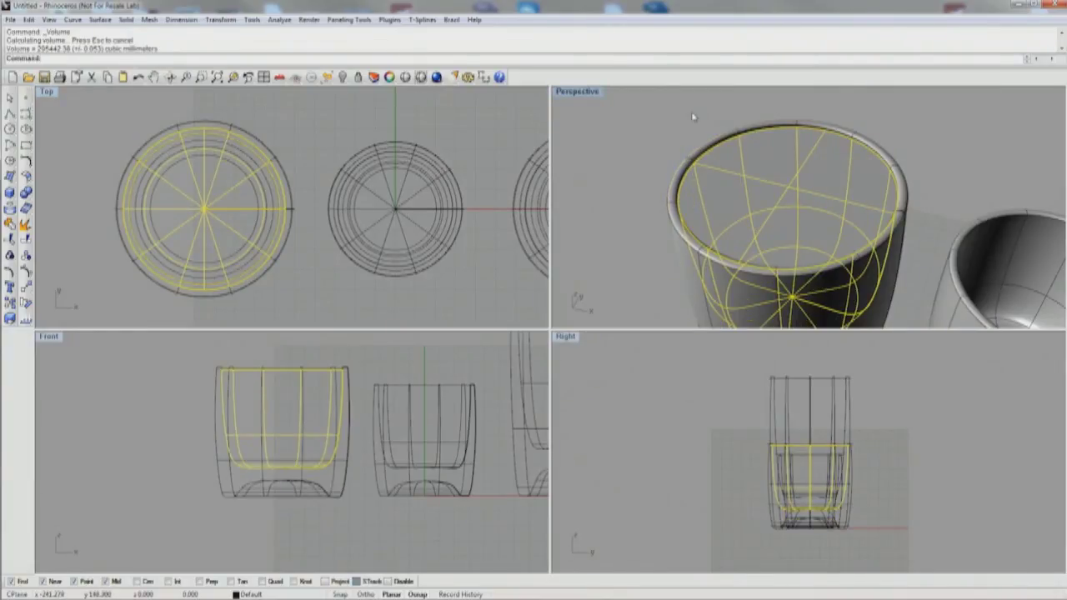
pyautogui.press('Escape')
pyautogui.moveTo(692, 116); pyautogui.dragTo(883, 200, button='right')
pyautogui.scroll(-3, 330, 452)
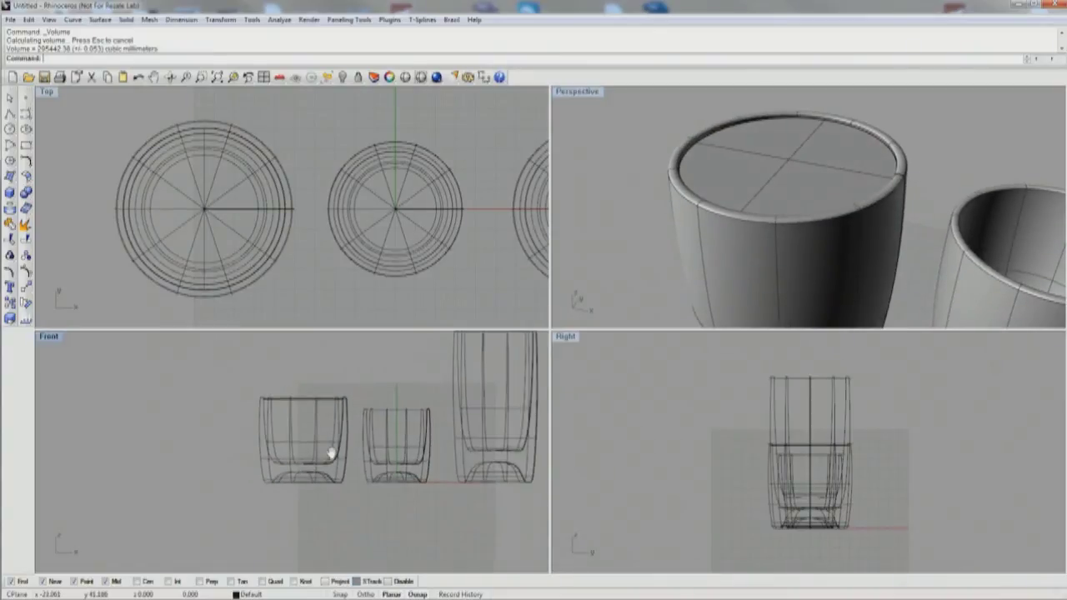
pyautogui.moveTo(331, 452); pyautogui.dragTo(288, 479, button='right')
pyautogui.moveTo(845, 186); pyautogui.dragTo(762, 202, button='right')
pyautogui.scroll(-3, 864, 186)
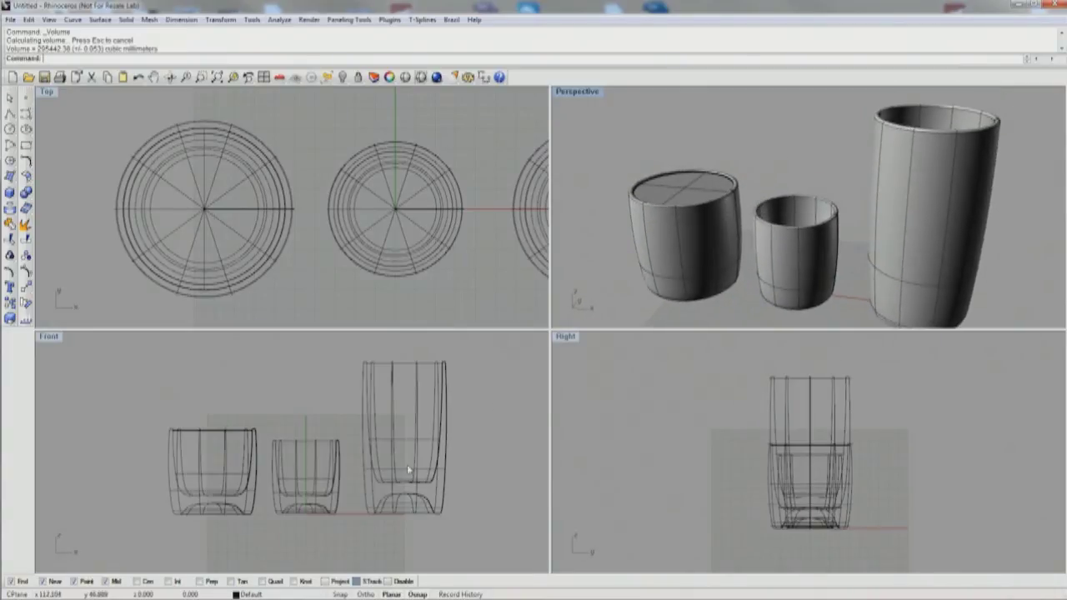